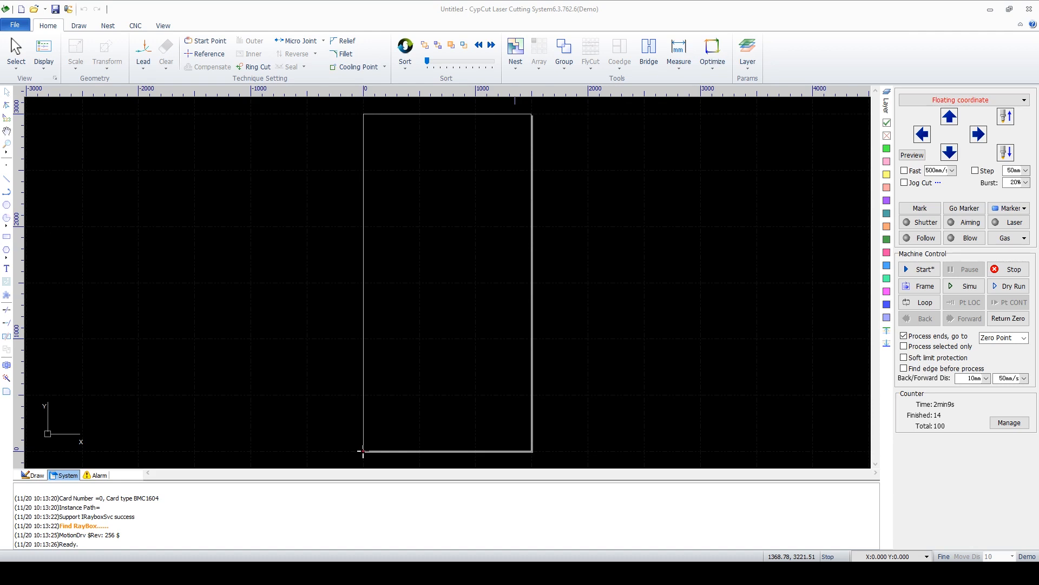
# Browse through the sorting options available in the Sort menu
pyautogui.click(405, 64)
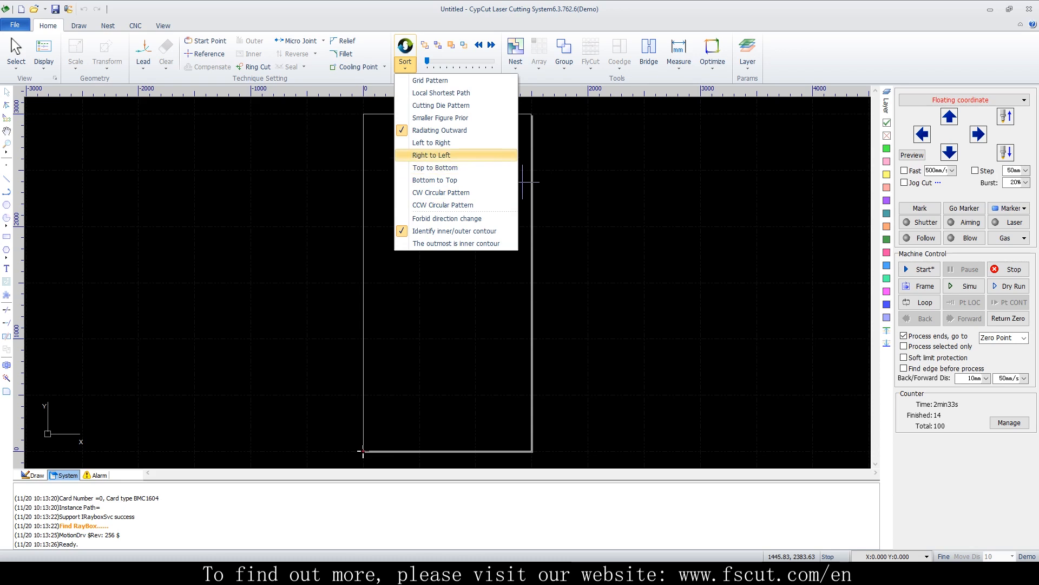
pyautogui.press('Up')
pyautogui.press('Up')
pyautogui.press('Up')
pyautogui.press('Up')
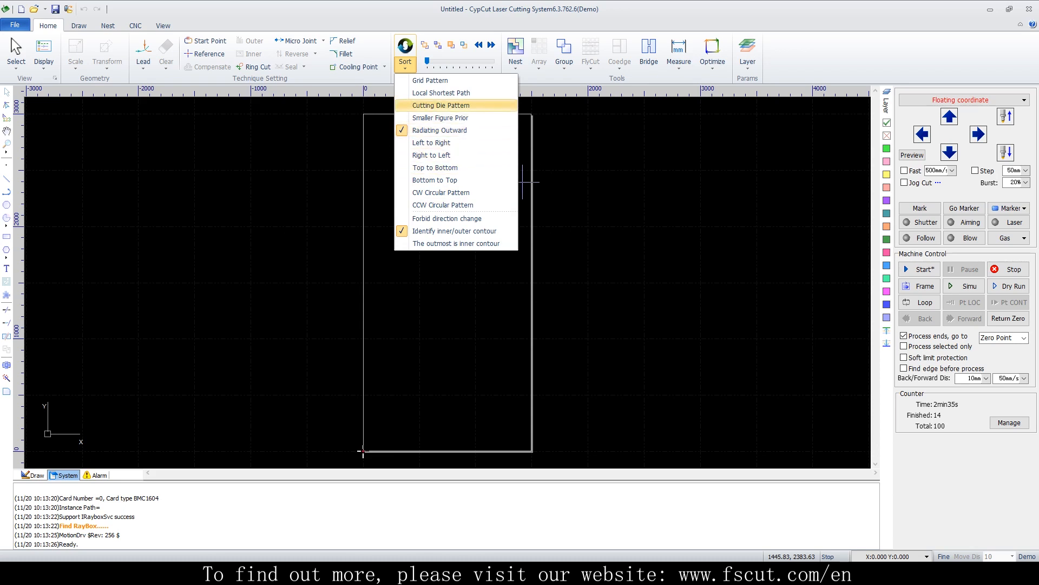
pyautogui.press('Down')
pyautogui.press('Down')
pyautogui.press('Up')
pyautogui.press('Up')
pyautogui.press('Up')
pyautogui.press('Up')
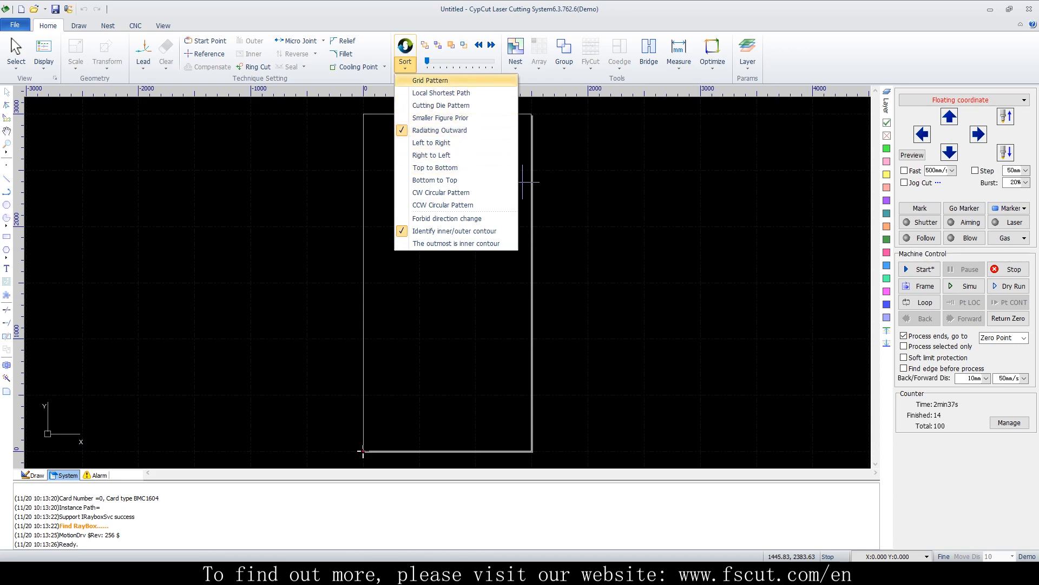
pyautogui.press('Escape')
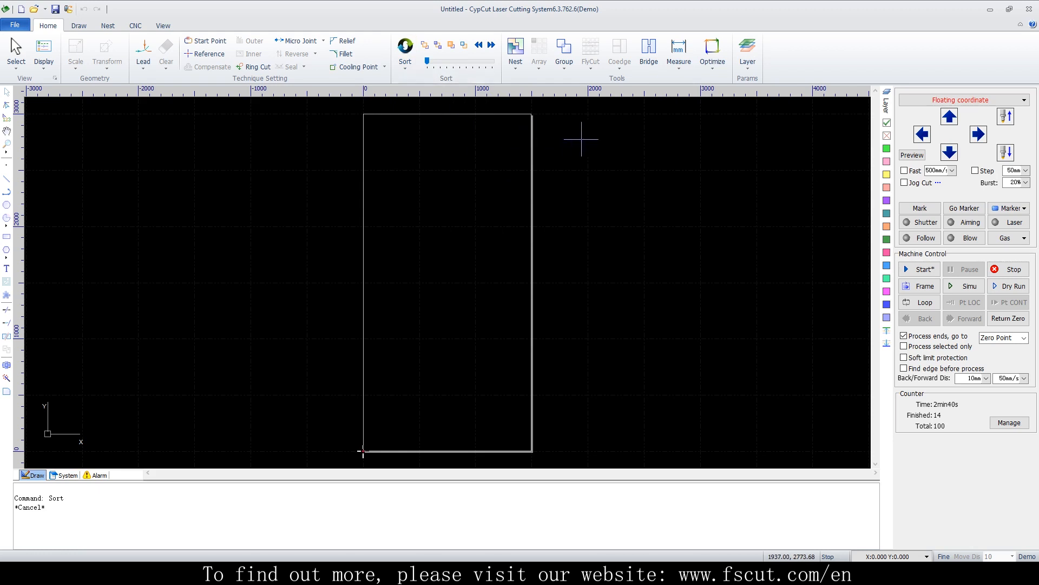
pyautogui.click(404, 63)
pyautogui.press('Down')
pyautogui.press('Down')
pyautogui.press('Down')
pyautogui.press('Down')
pyautogui.press('Down')
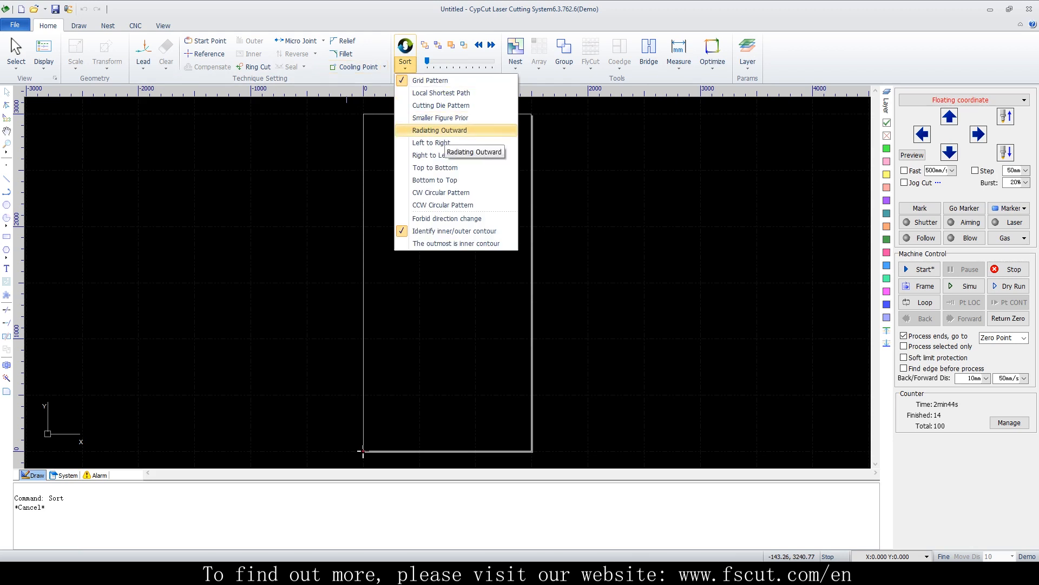
pyautogui.press('Down')
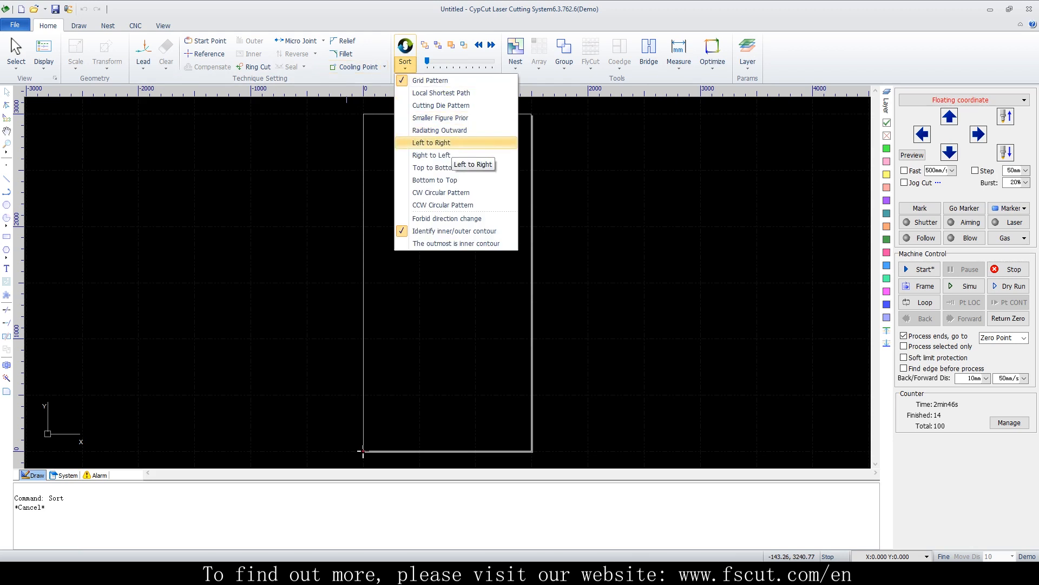
pyautogui.press('Down')
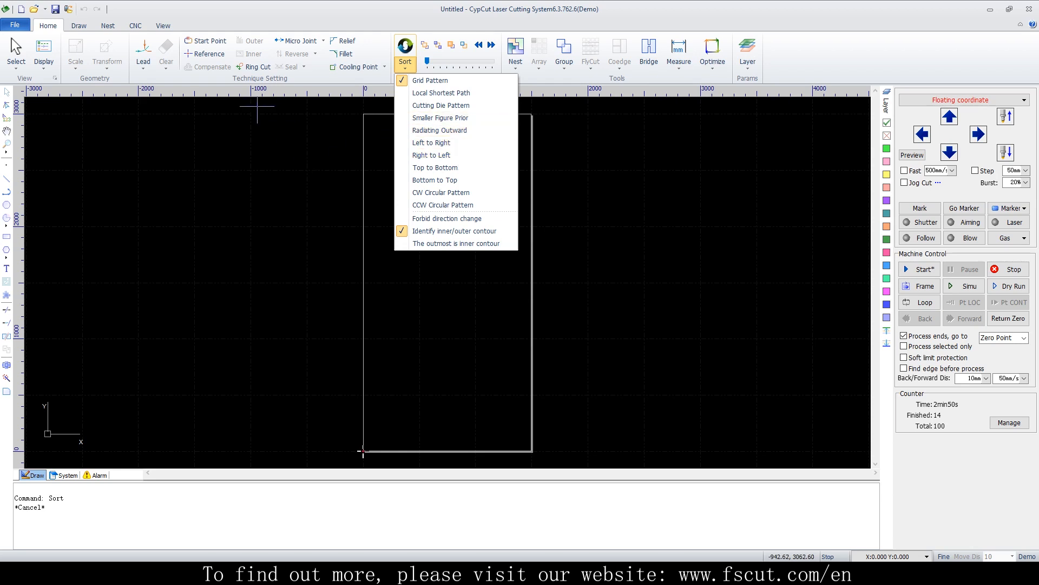
pyautogui.click(285, 154)
# Open the drawing file eg6矩形排序阵列
pyautogui.click(35, 9)
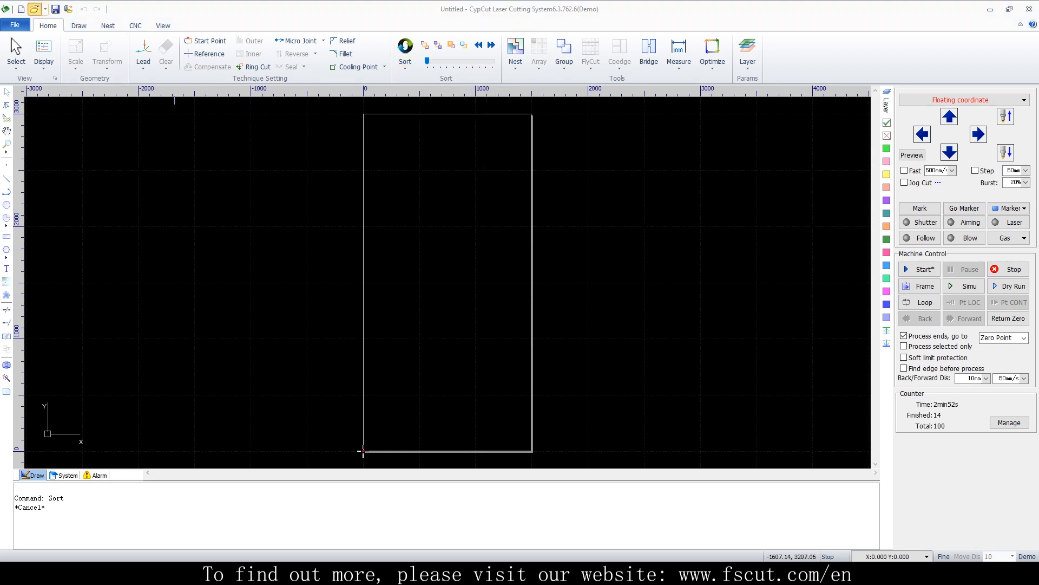
pyautogui.click(362, 254)
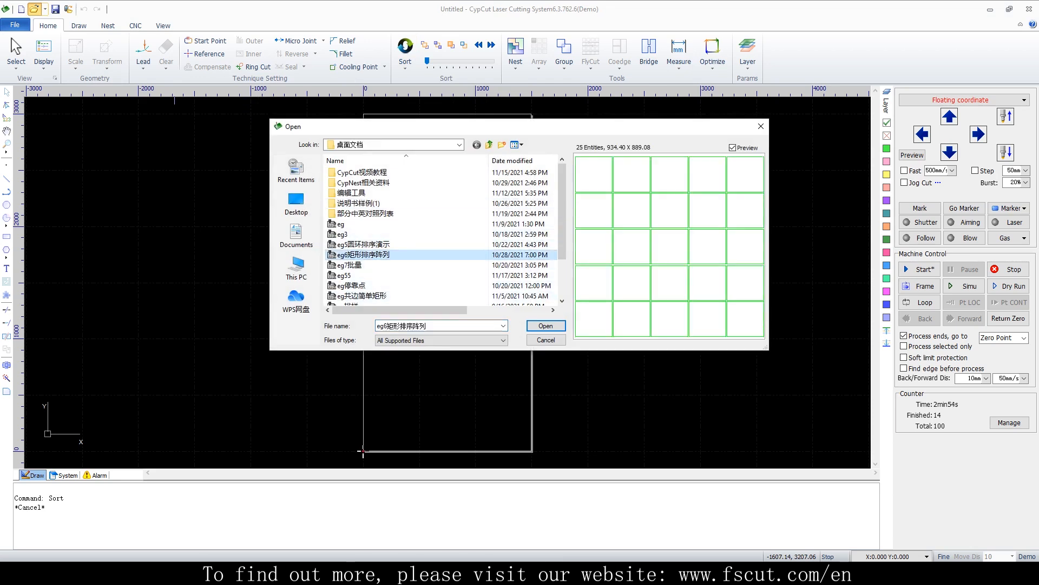
pyautogui.click(546, 326)
# Sort the rectangle grid Left to Right and step through the cutting sequence preview
pyautogui.click(405, 61)
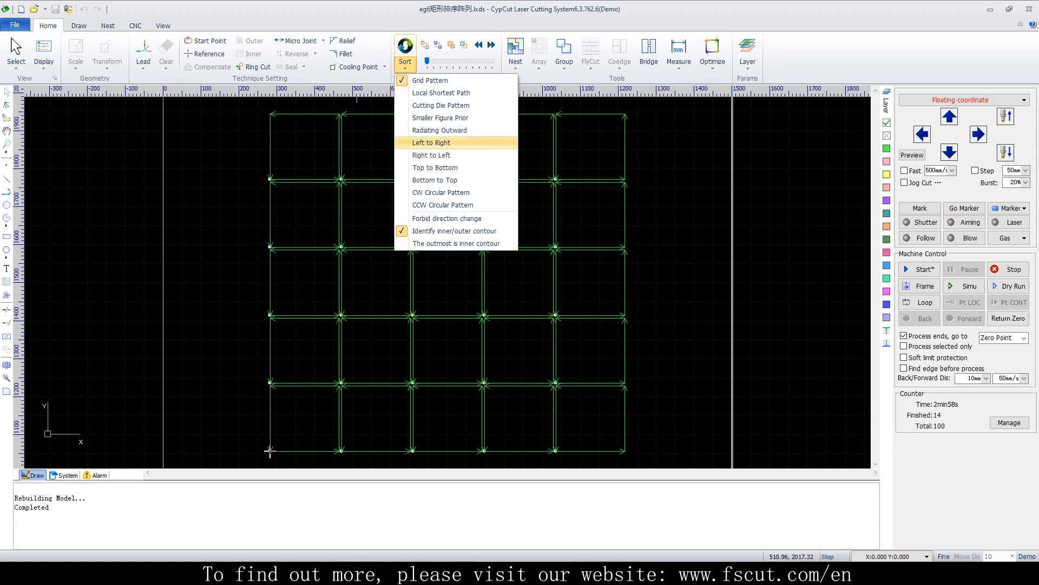
pyautogui.click(431, 142)
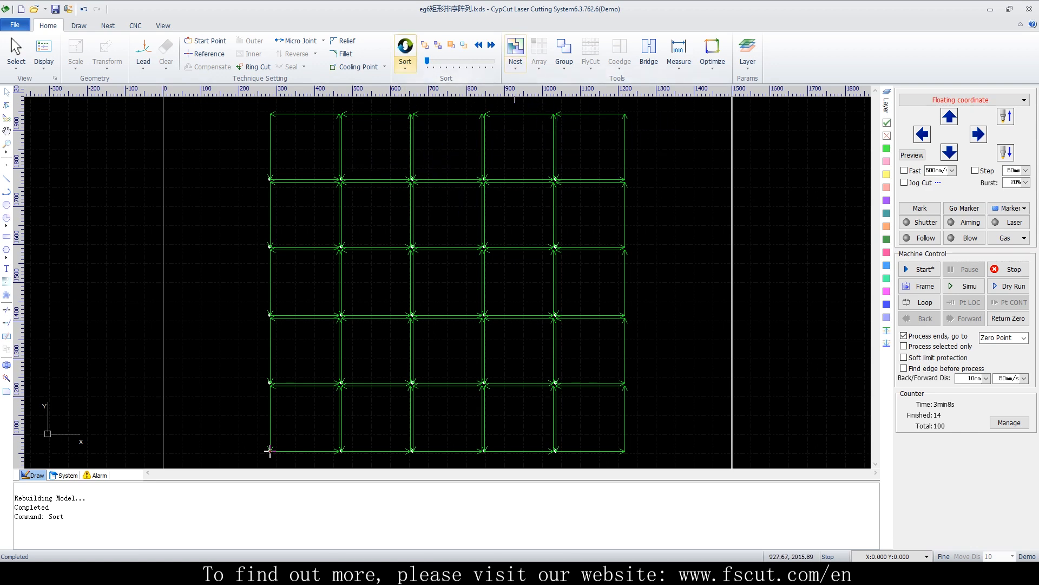
pyautogui.click(404, 65)
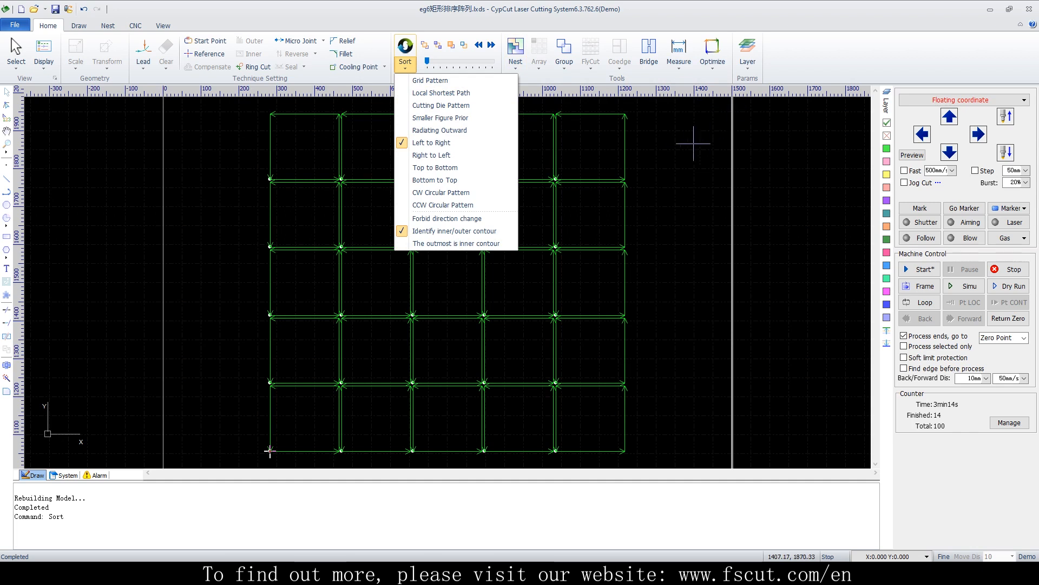
pyautogui.click(598, 108)
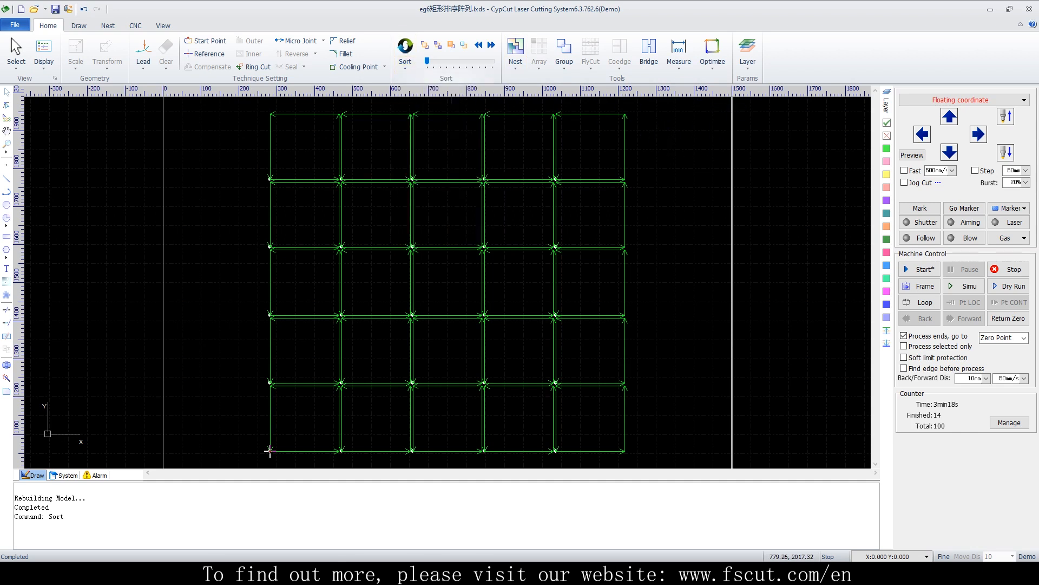
pyautogui.moveTo(428, 61); pyautogui.dragTo(431, 61)
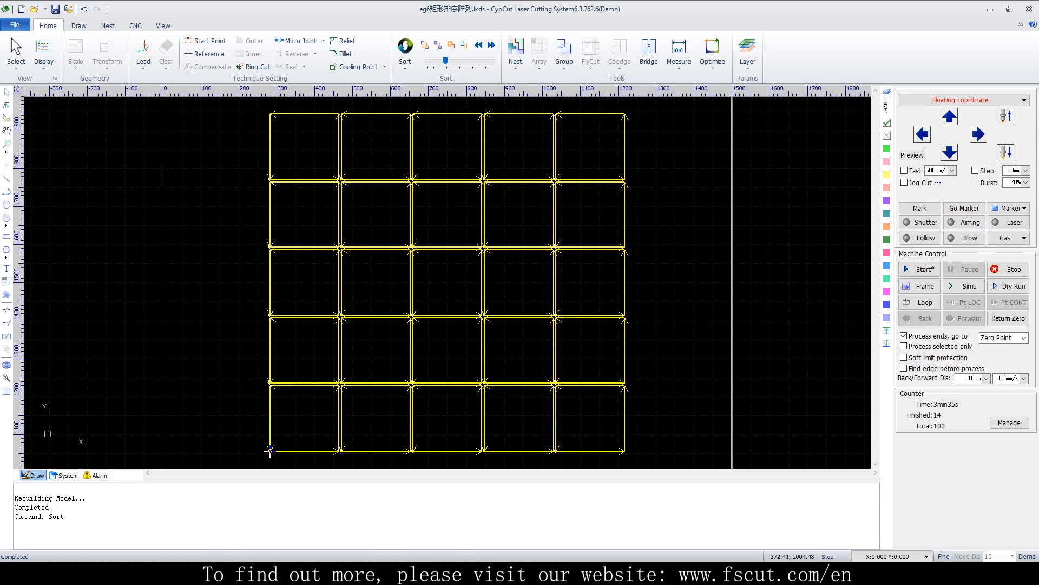
# Open the file eg5圆环排序演示 without saving changes to the current drawing
pyautogui.click(34, 9)
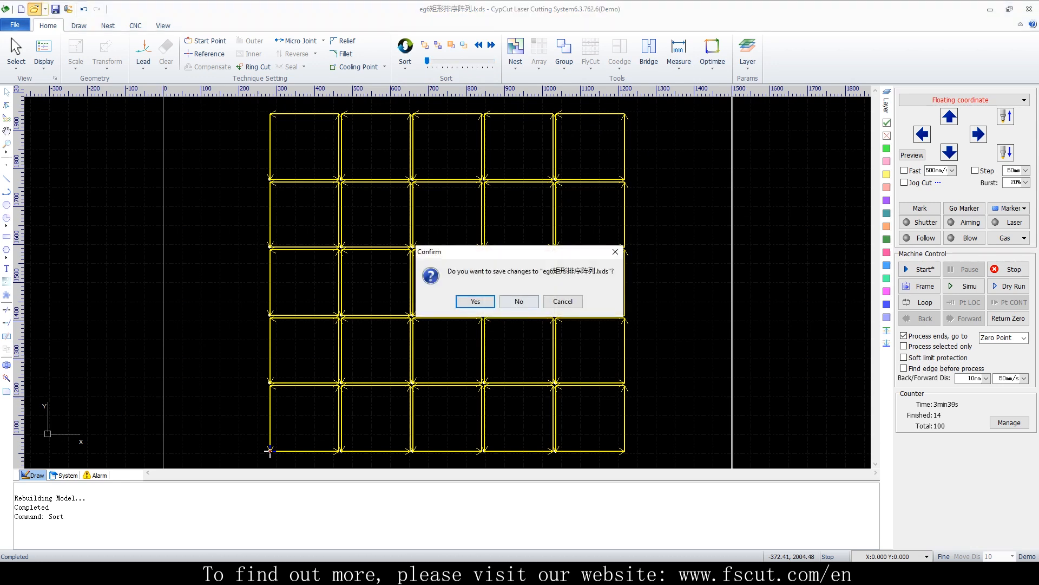
pyautogui.click(519, 301)
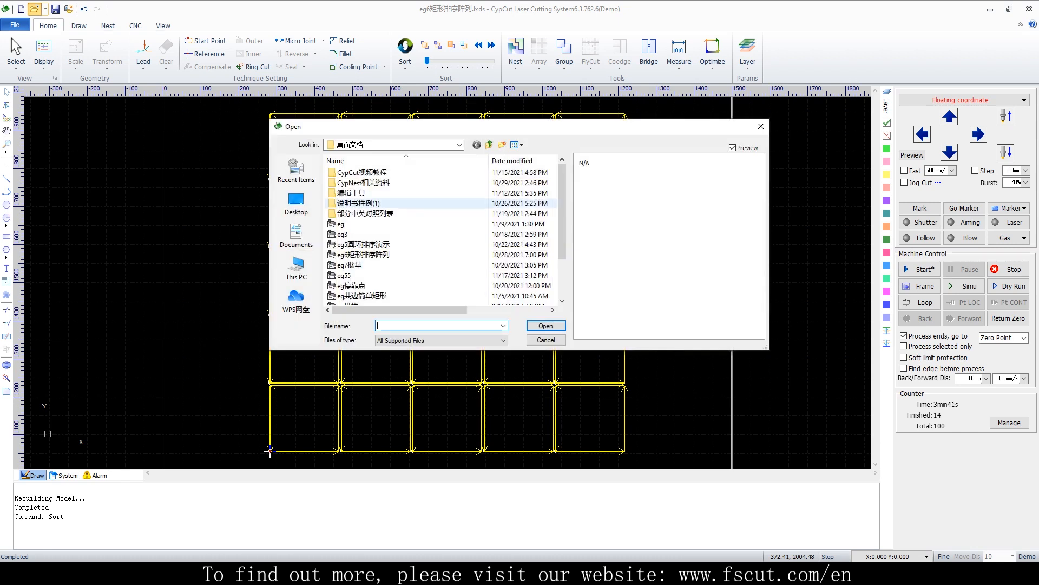
pyautogui.click(363, 244)
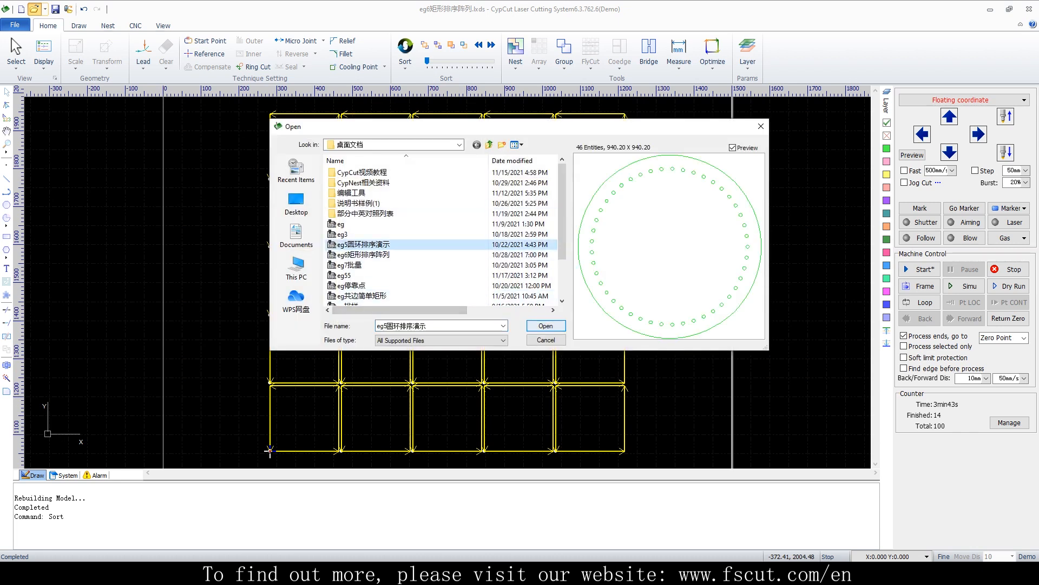
pyautogui.click(546, 326)
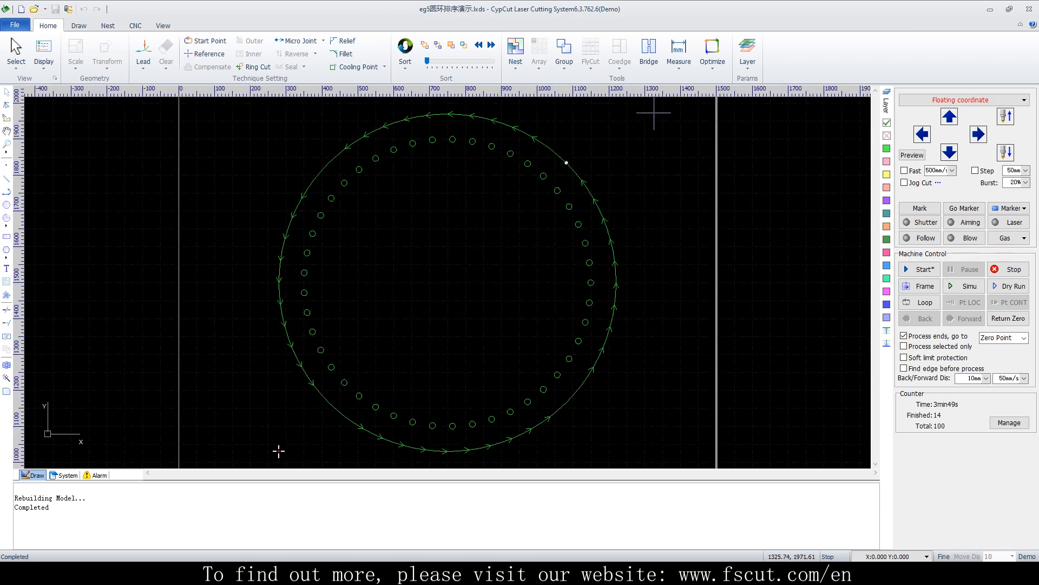
# Sort the circle ring layout Left to Right, then re-sort it Radiating Outward
pyautogui.click(405, 54)
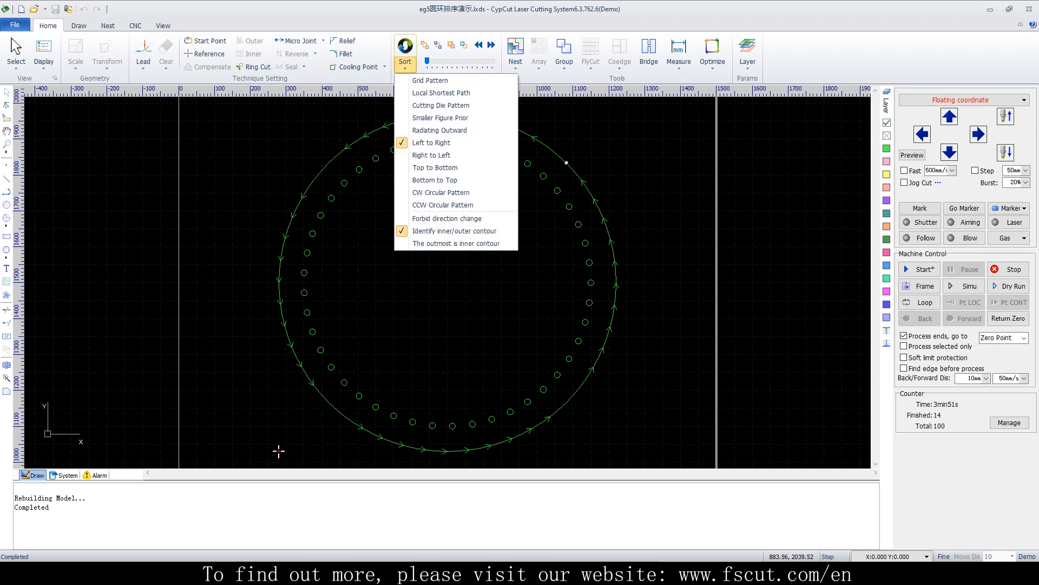
pyautogui.click(432, 143)
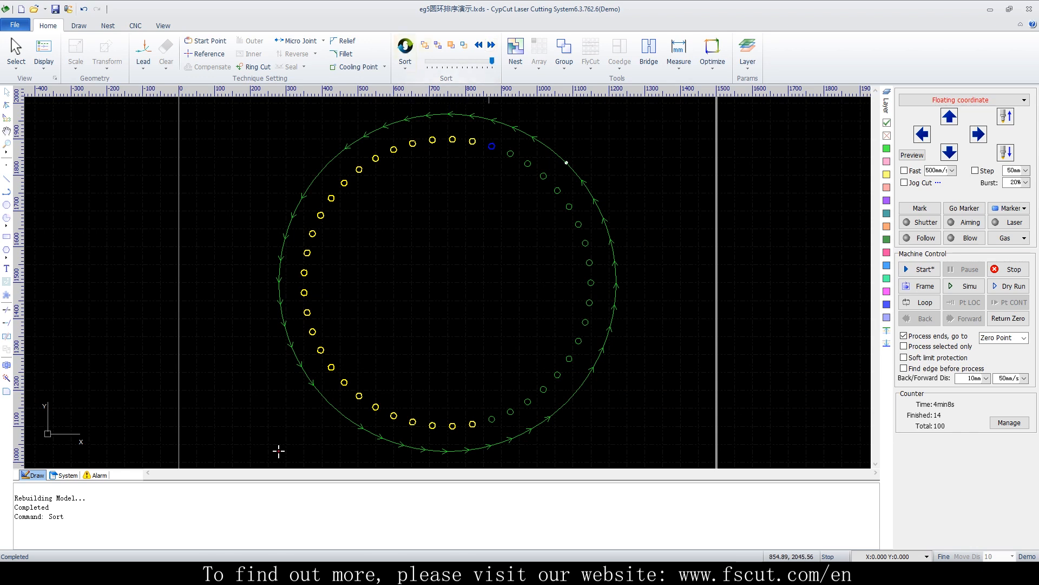
pyautogui.click(405, 61)
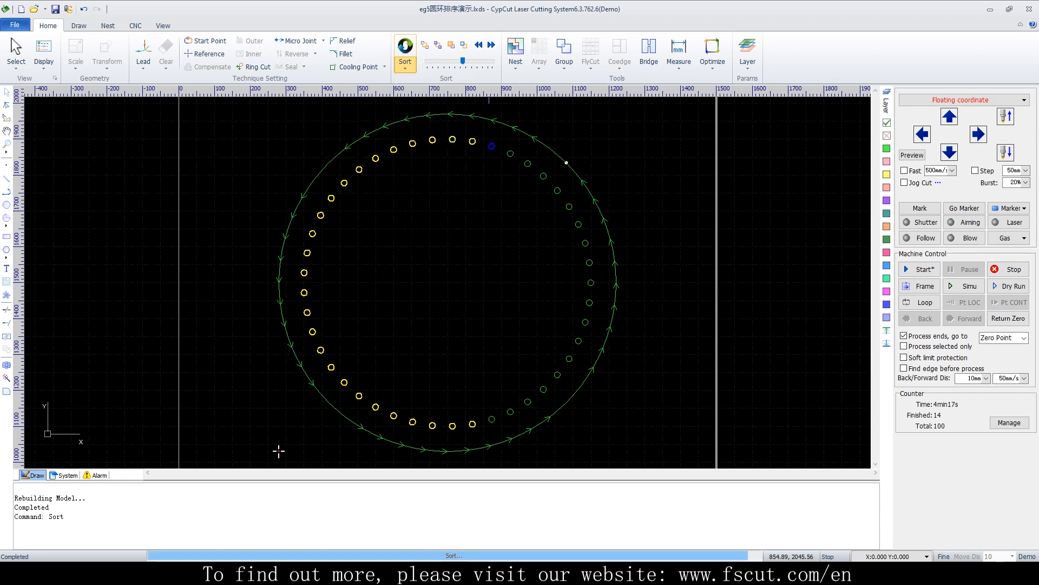
pyautogui.click(440, 130)
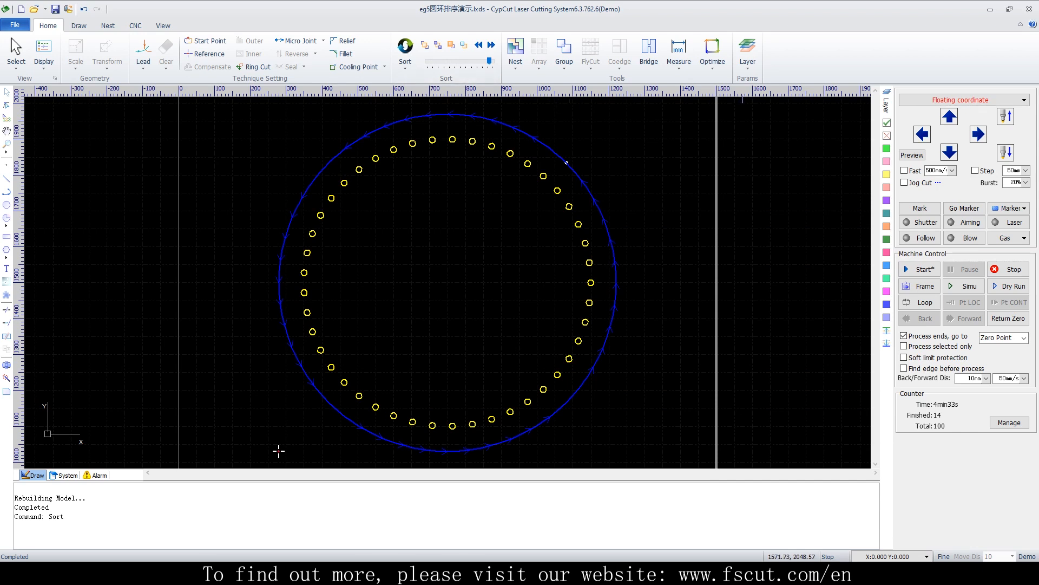
# Enable the sort option The outmost is inner contour
pyautogui.click(405, 66)
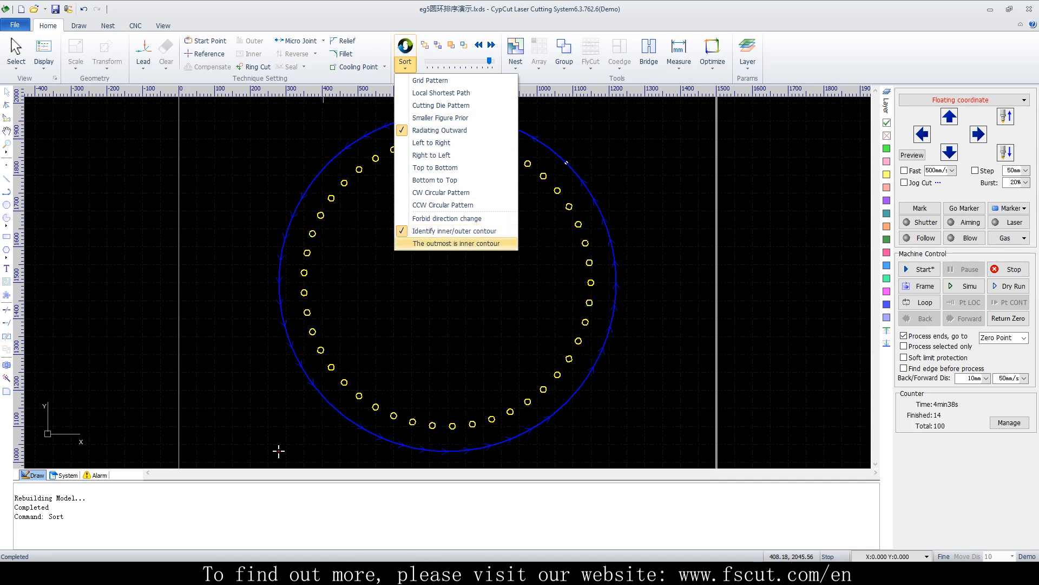
pyautogui.click(456, 243)
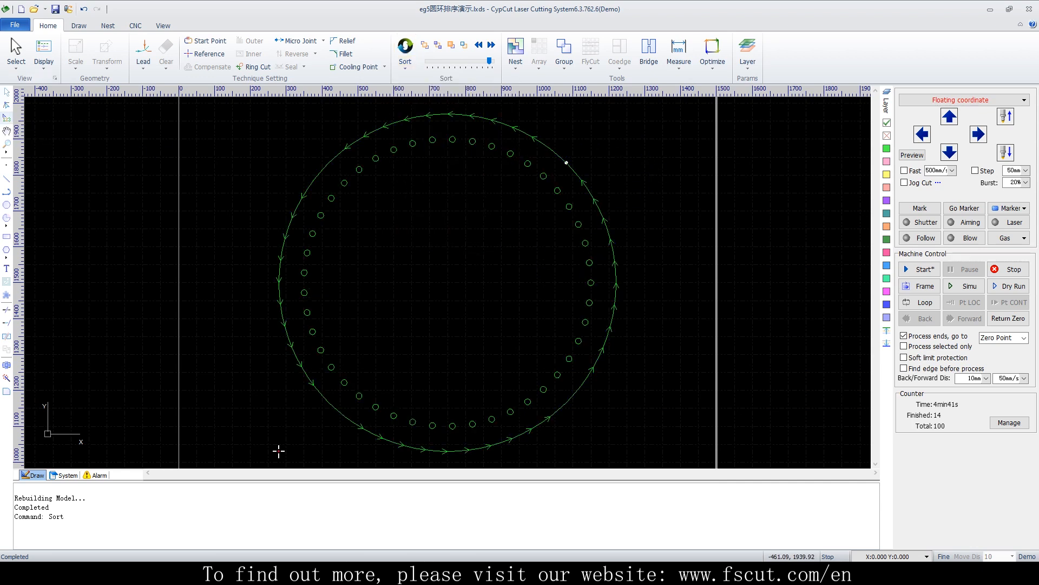
# Select one small circle near the ring and apply the manual Set Sequence tools to it
pyautogui.click(44, 54)
pyautogui.click(81, 105)
pyautogui.scroll(8, 565, 197)
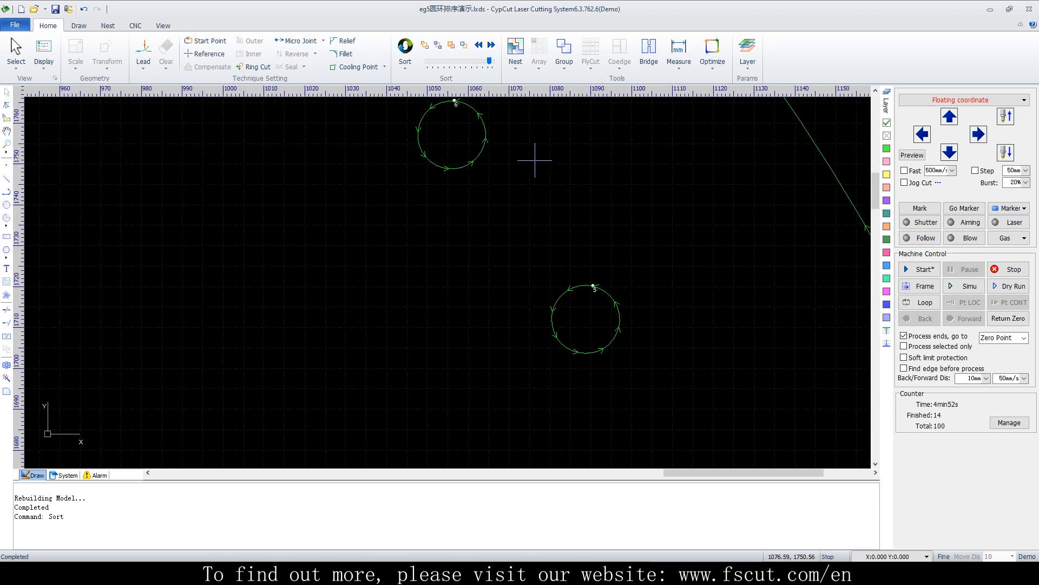
pyautogui.moveTo(667, 280); pyautogui.dragTo(528, 359)
pyautogui.click(426, 45)
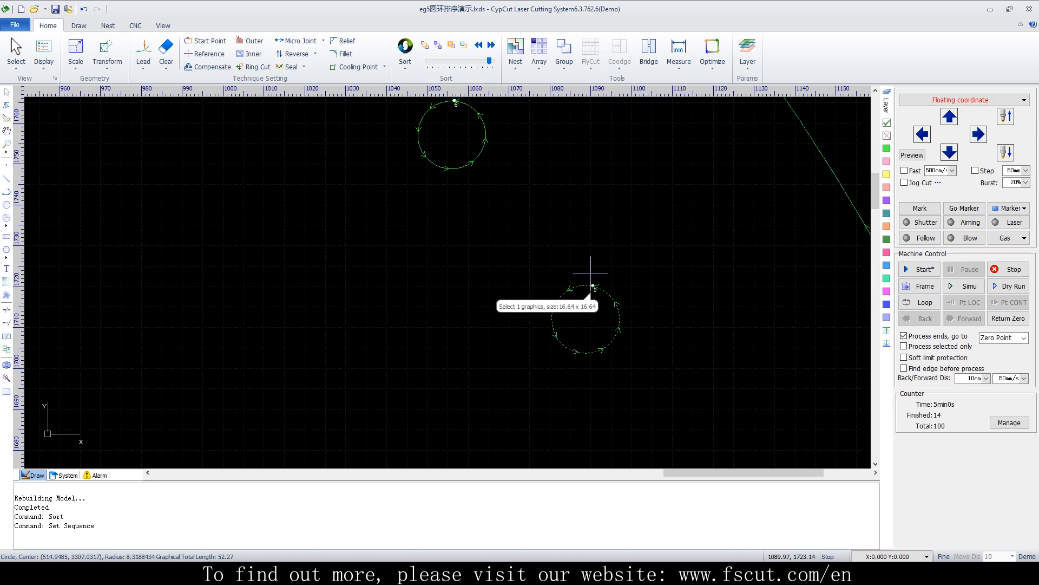
pyautogui.click(438, 46)
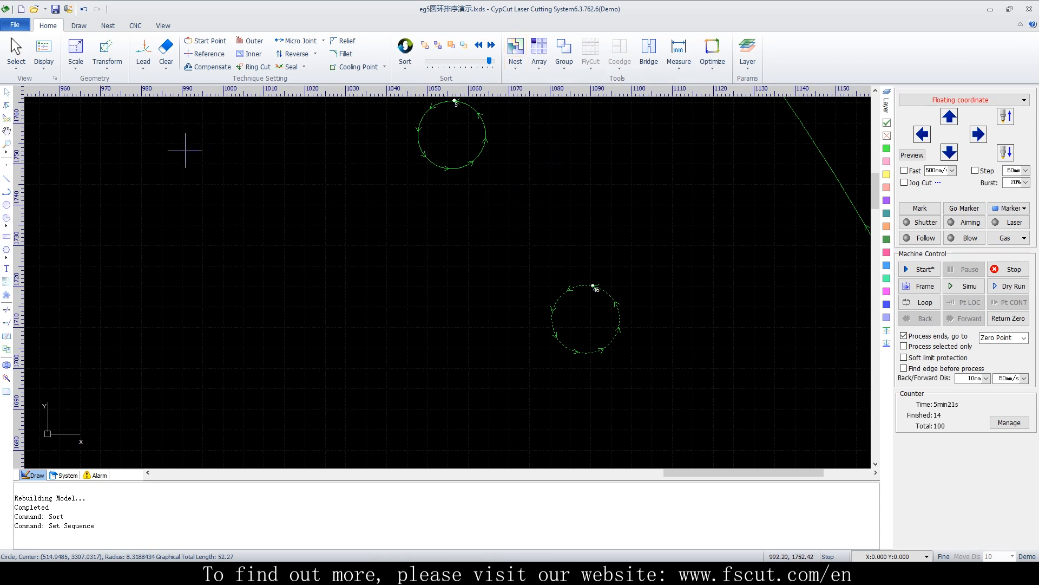
# Open the file eg脚样 without saving changes to the current drawing
pyautogui.click(34, 9)
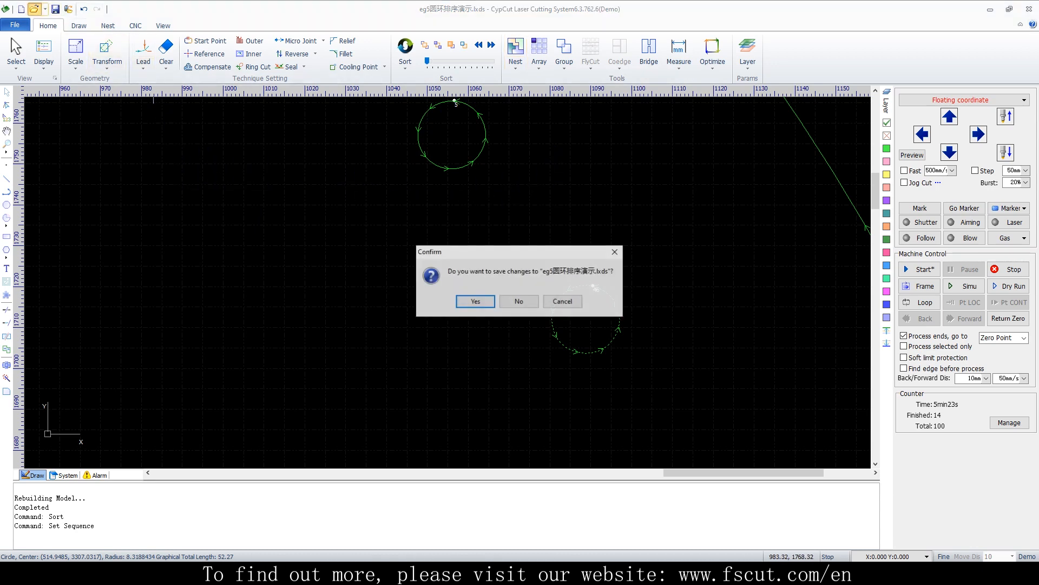
pyautogui.press('n')
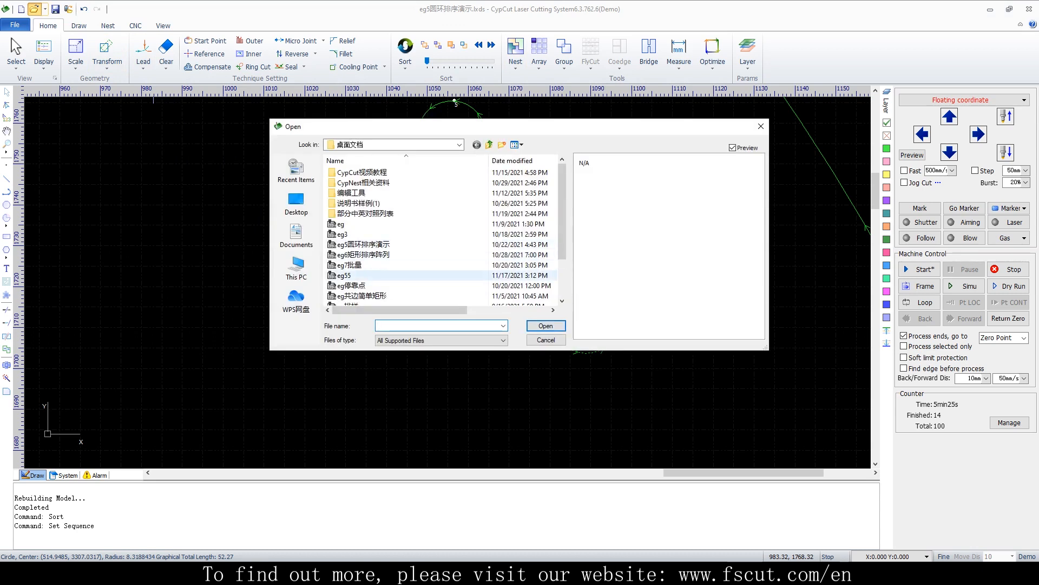
pyautogui.scroll(-1, 406, 275)
pyautogui.click(349, 275)
pyautogui.click(546, 325)
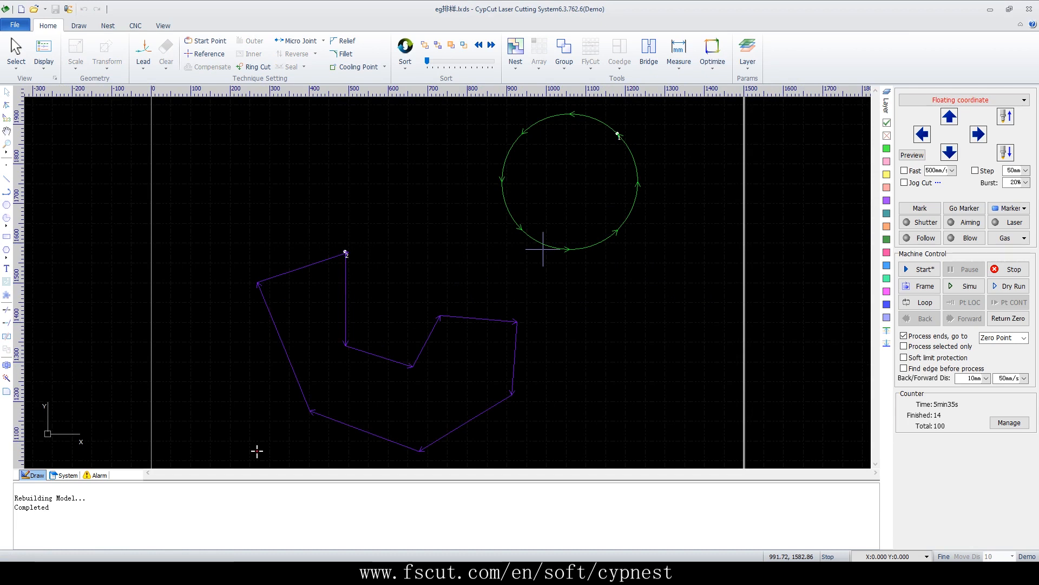
# Select both parts and add them to the part list with an input count of 50
pyautogui.moveTo(655, 143); pyautogui.dragTo(402, 439)
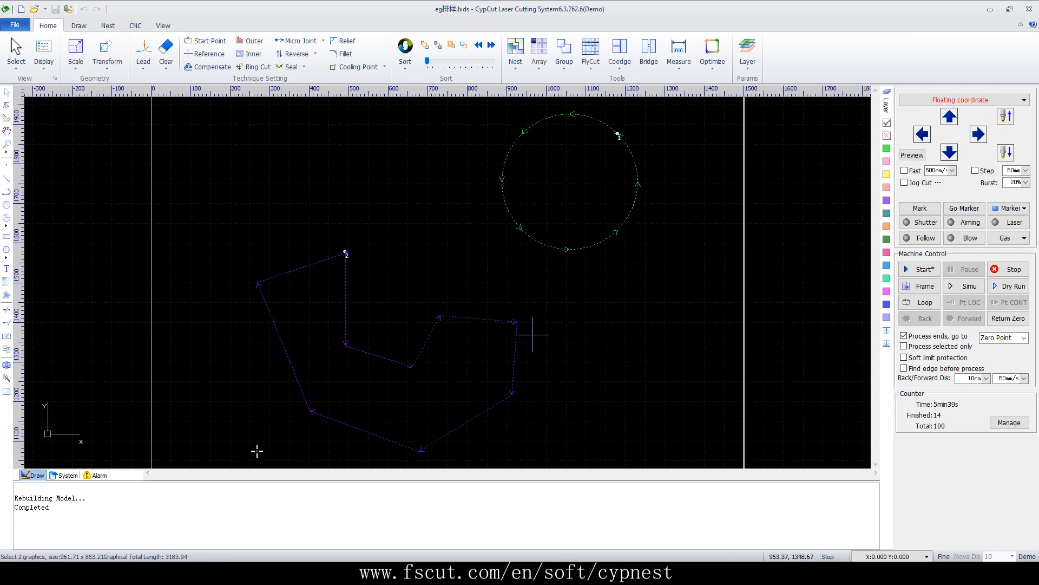
pyautogui.rightClick(578, 215)
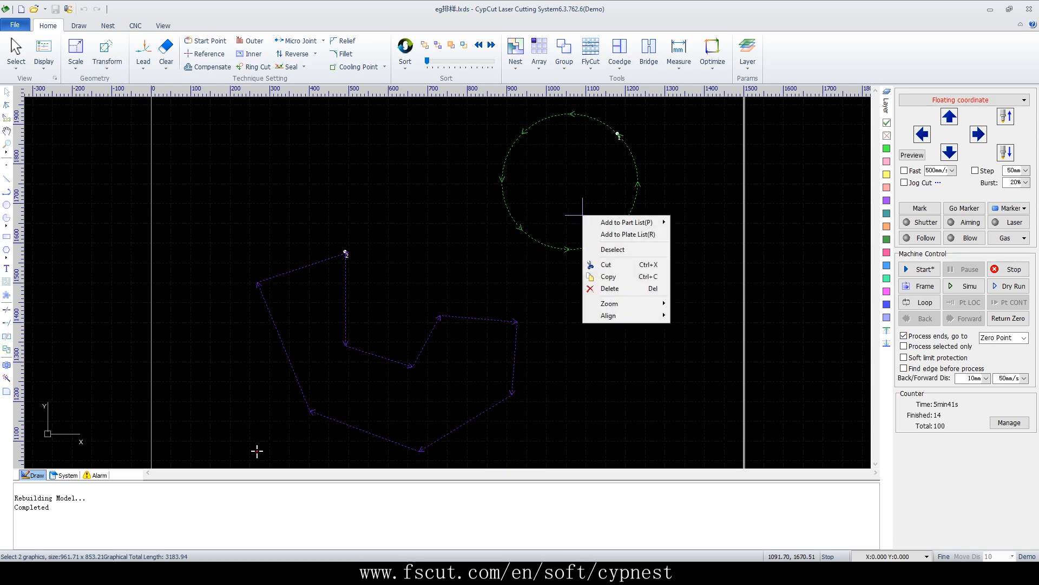
pyautogui.moveTo(587, 222)
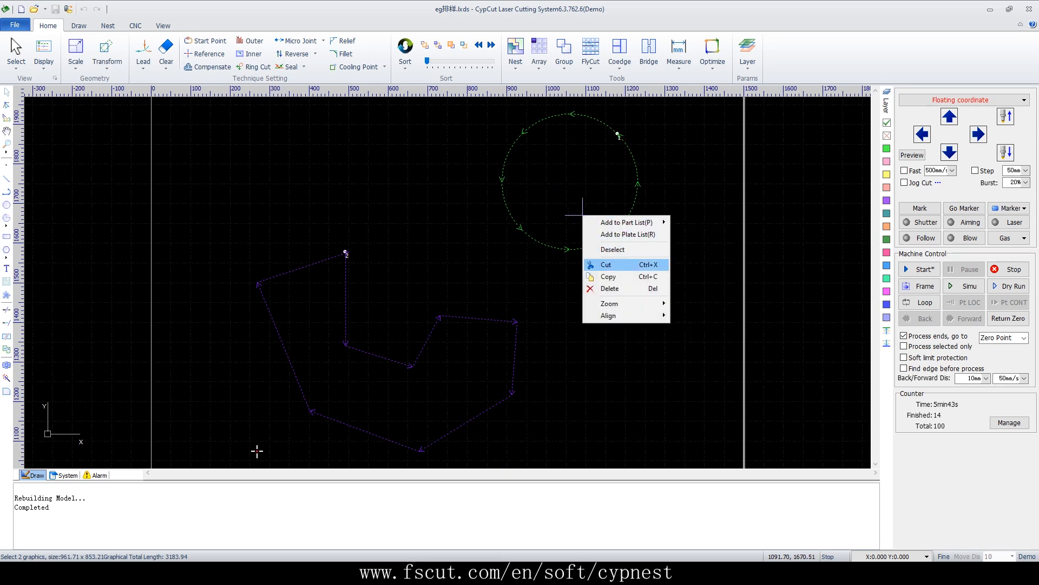
pyautogui.moveTo(627, 223)
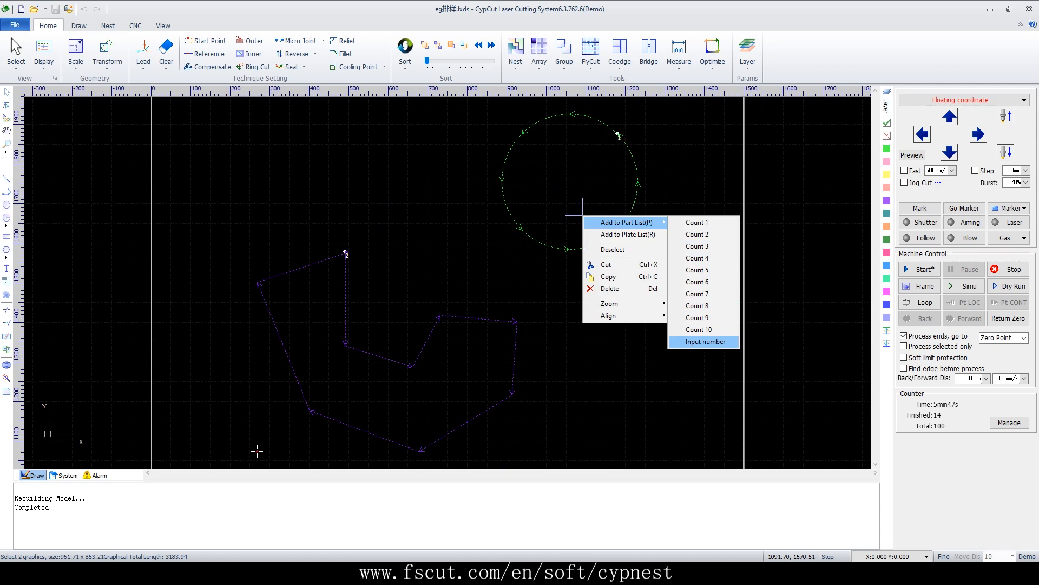
pyautogui.press('Return')
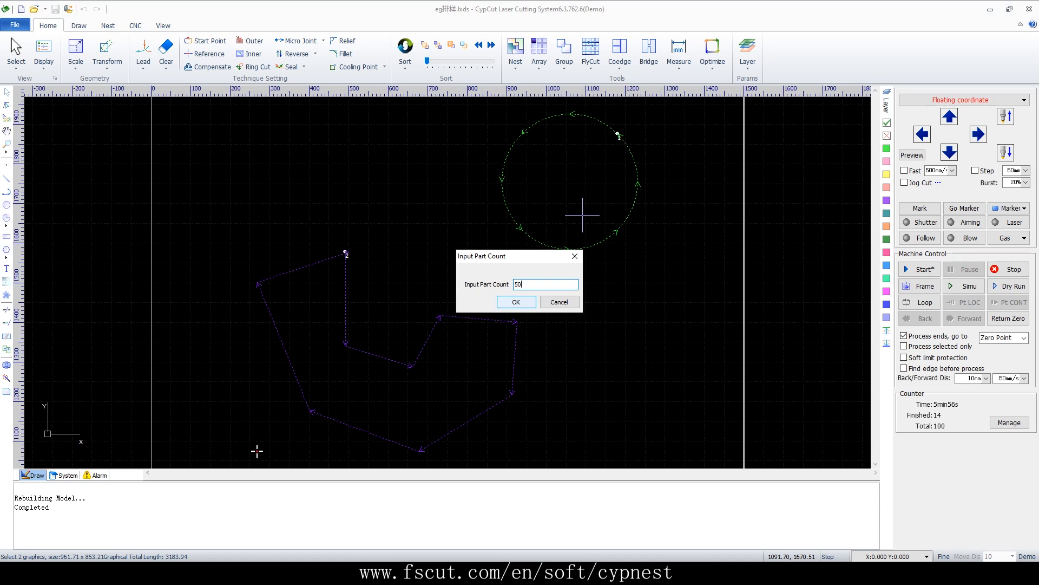
pyautogui.press('Return')
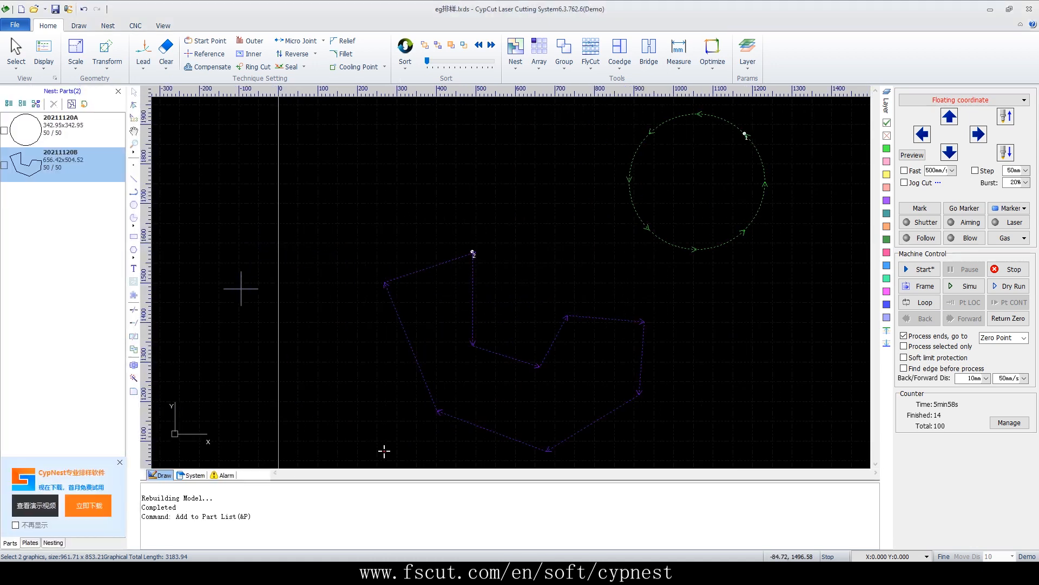
# Check both parts in the part list, auto-nest them with default plate and parameters, and view Nest result1
pyautogui.click(120, 462)
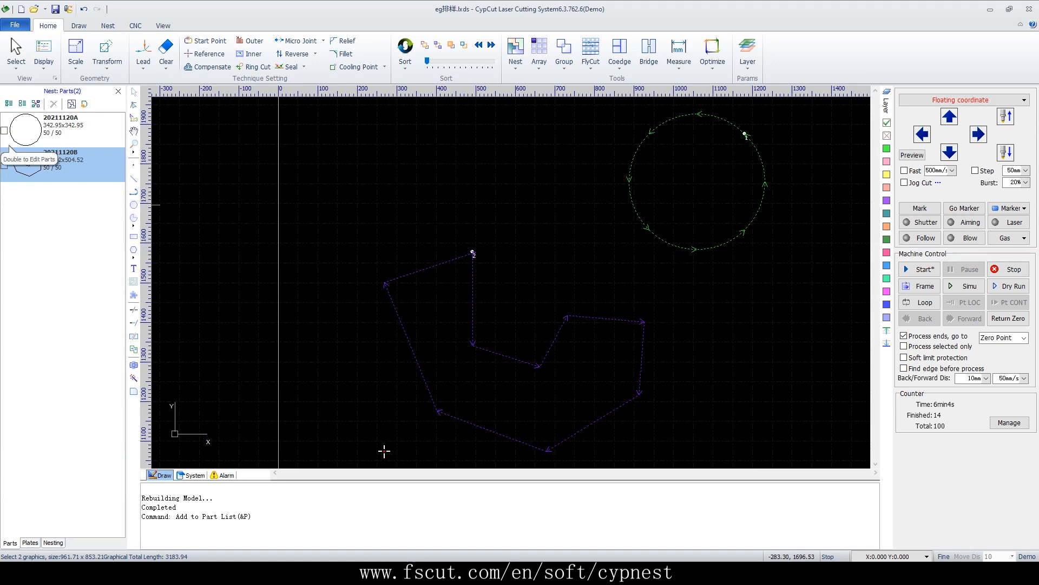
pyautogui.click(5, 131)
pyautogui.click(4, 165)
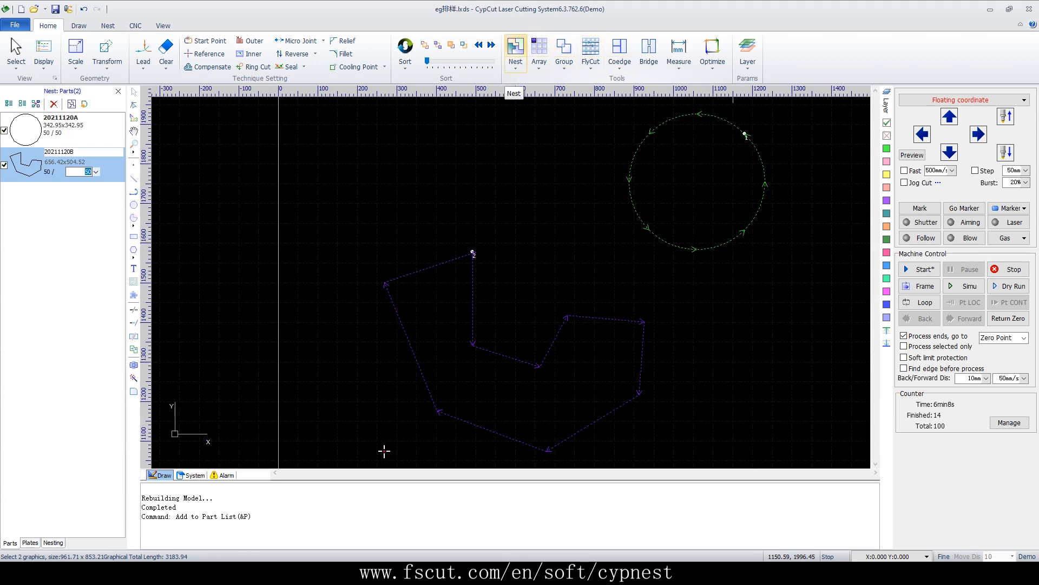
pyautogui.click(515, 51)
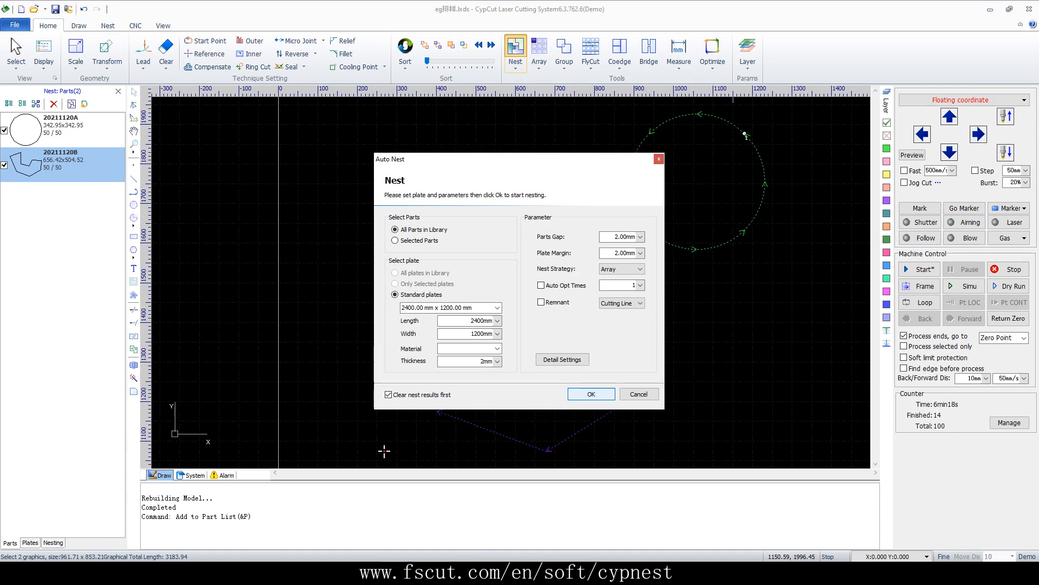
pyautogui.press('Return')
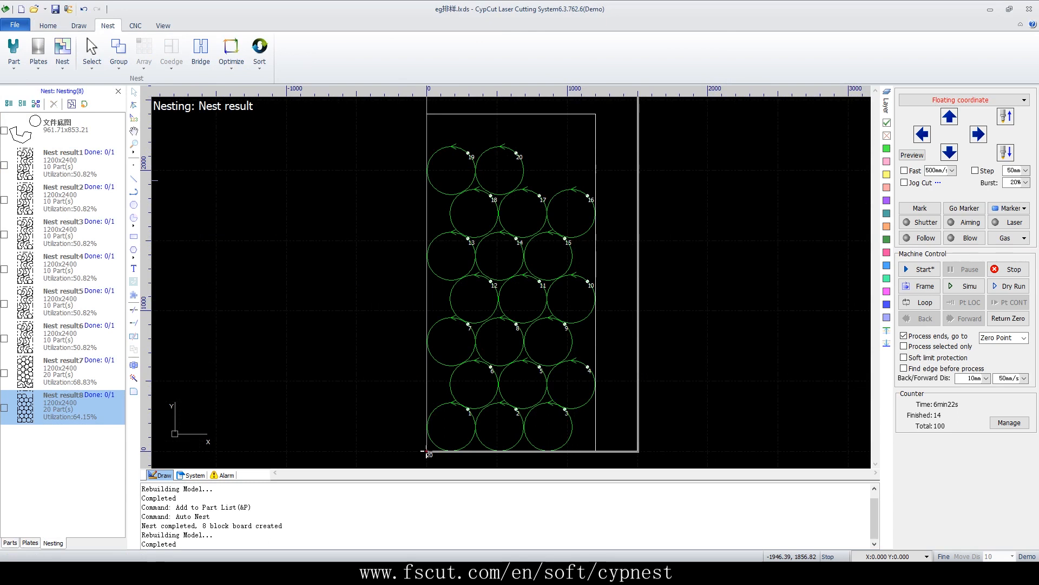
pyautogui.click(70, 165)
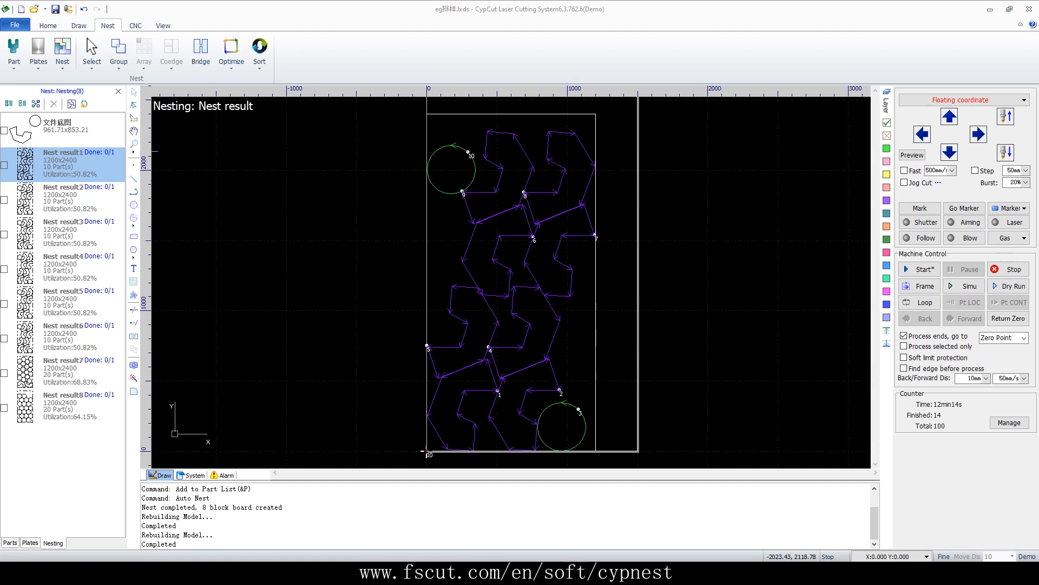
# Start a new drawing without saving changes and close the nesting panel
pyautogui.click(21, 8)
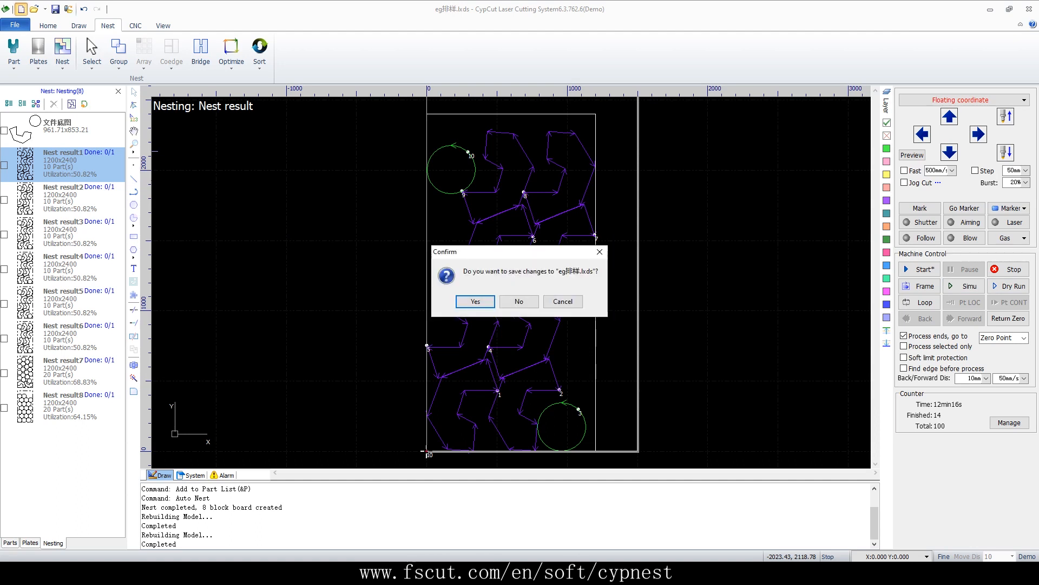
pyautogui.click(518, 301)
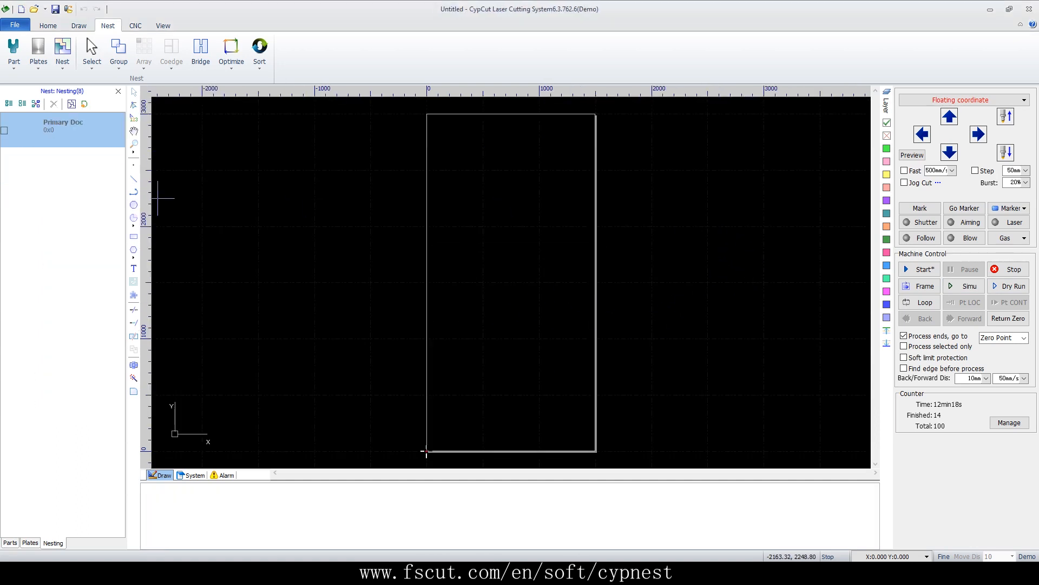
pyautogui.click(118, 91)
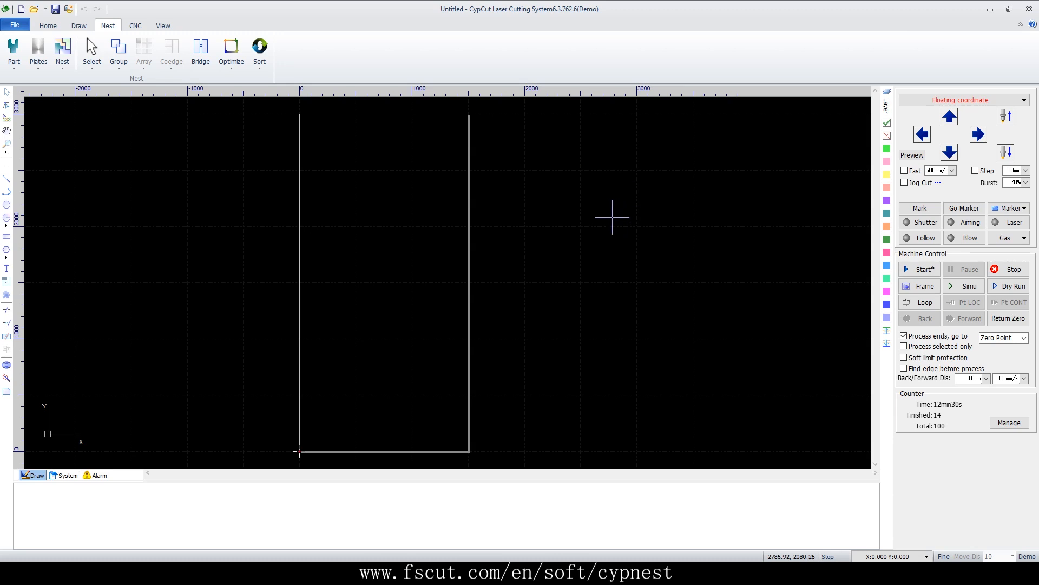
# Draw a small rectangle about 57 by 47 mm
pyautogui.scroll(5, 408, 249)
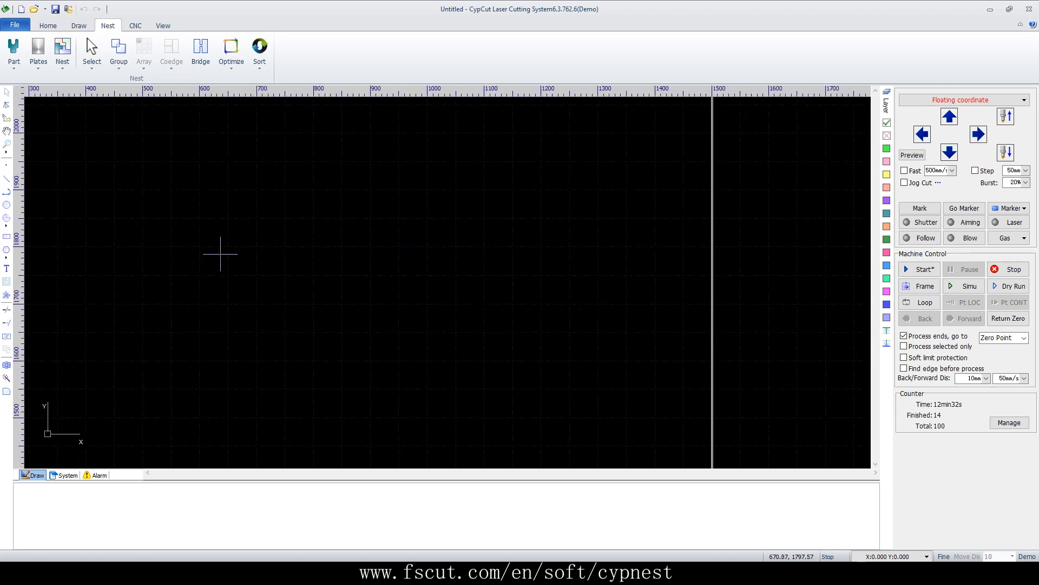
pyautogui.click(6, 236)
pyautogui.click(116, 357)
pyautogui.click(149, 330)
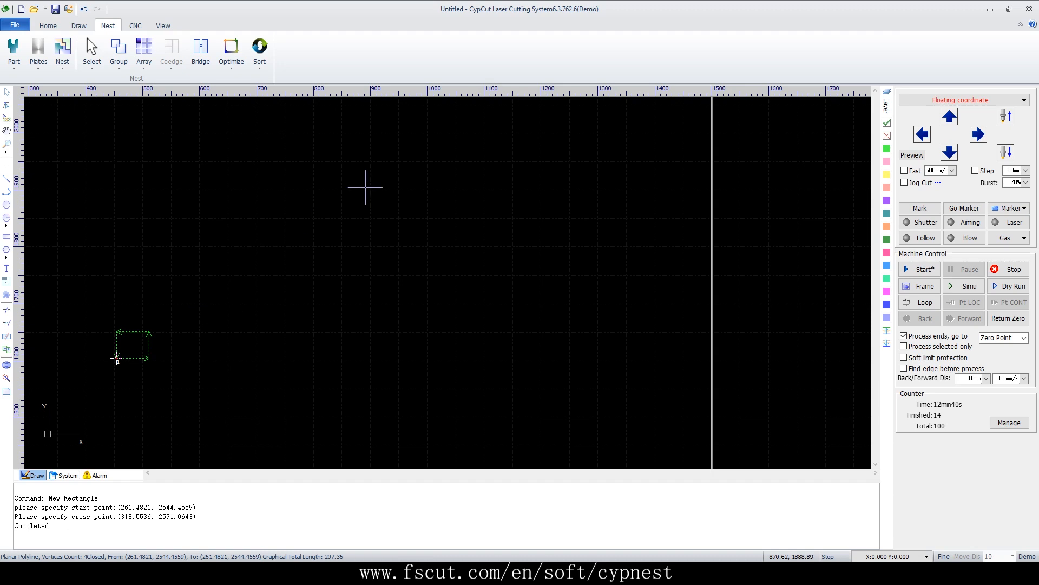
# Create a 5 by 5 rectangular array of the rectangle with 0 mm row and column spacing
pyautogui.click(49, 26)
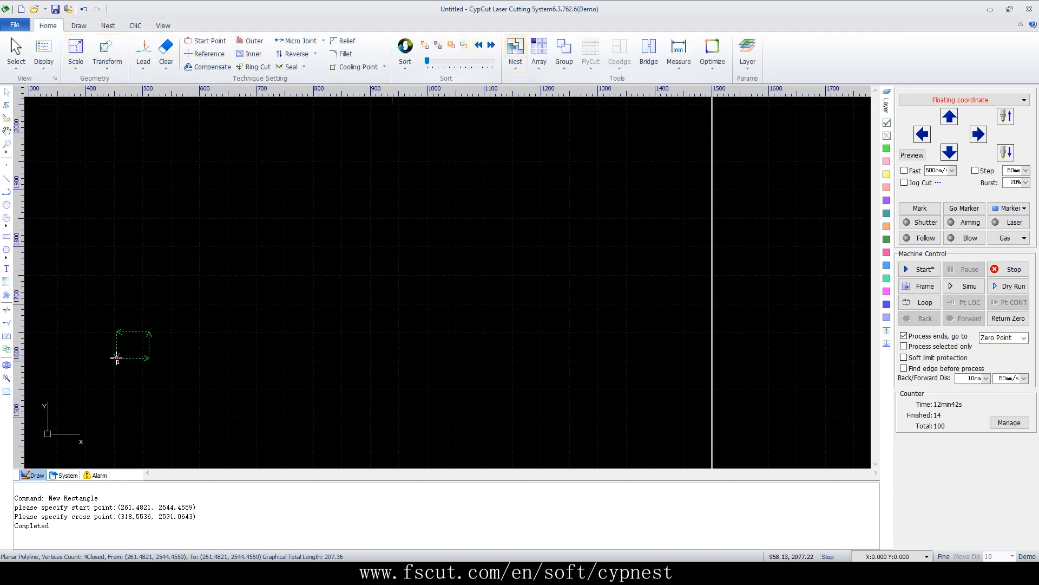
pyautogui.click(538, 48)
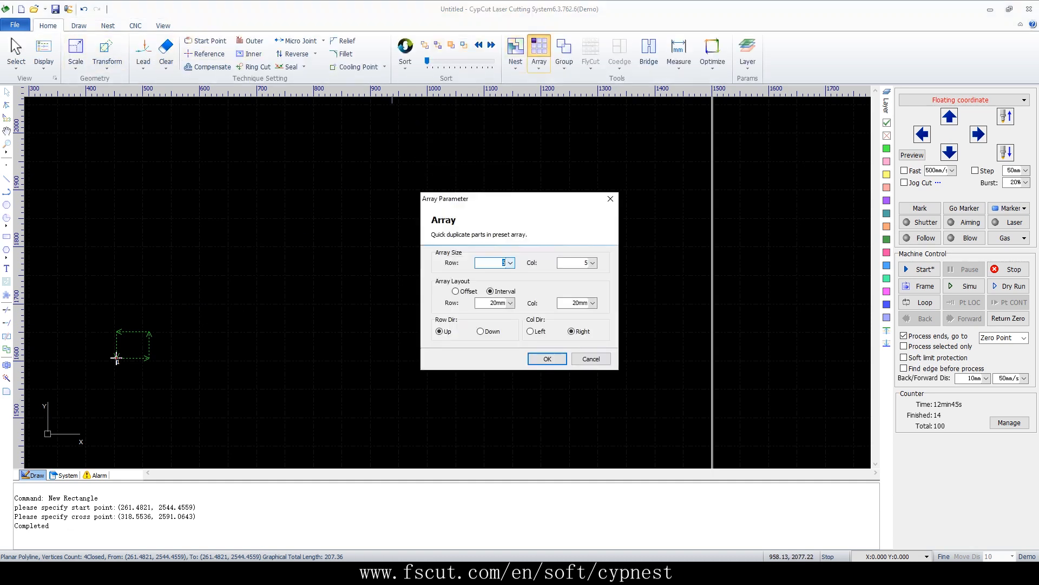
pyautogui.click(510, 303)
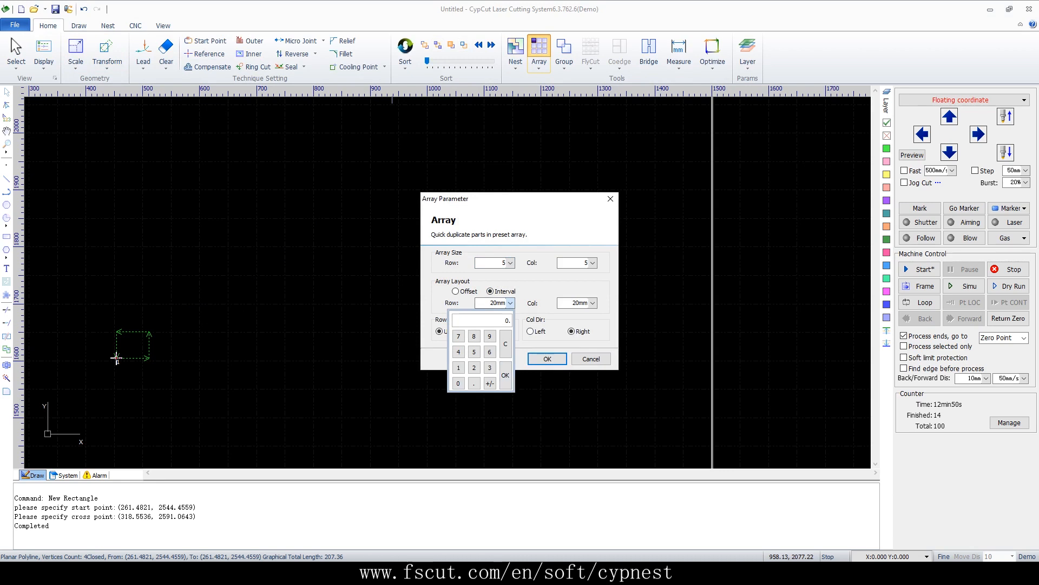
pyautogui.click(505, 375)
pyautogui.click(593, 303)
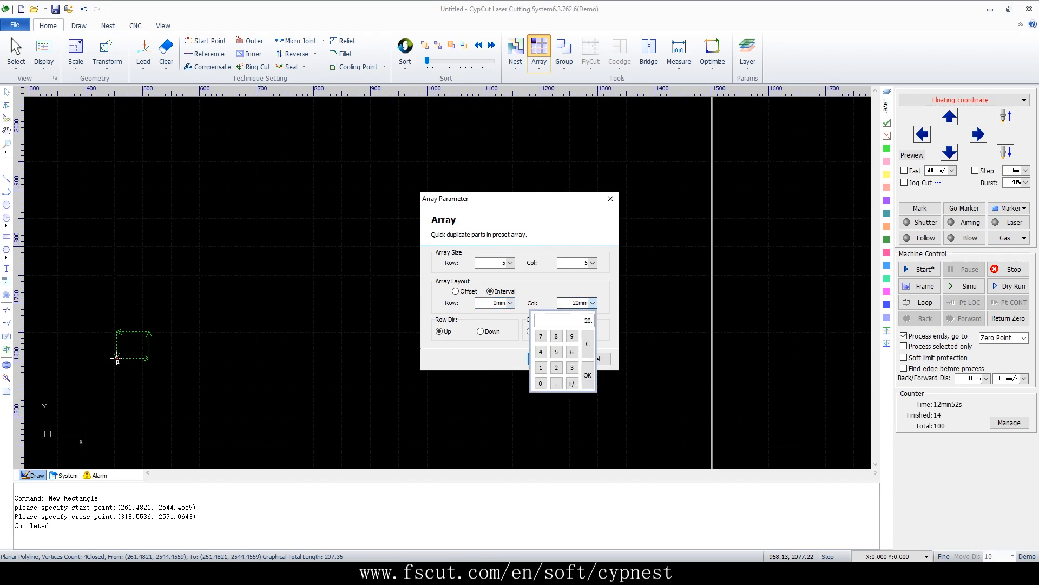
pyautogui.click(587, 376)
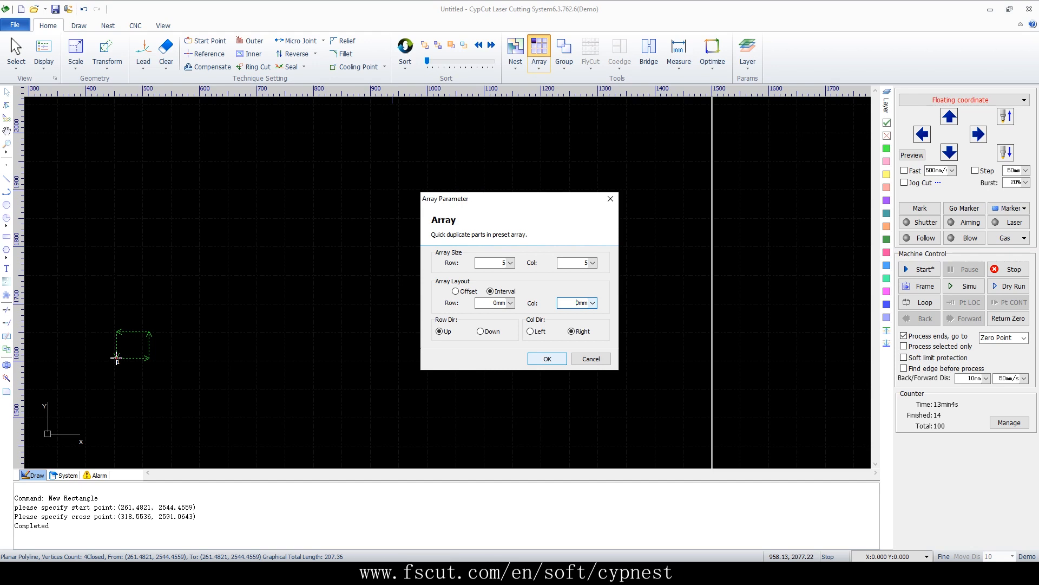
pyautogui.click(547, 359)
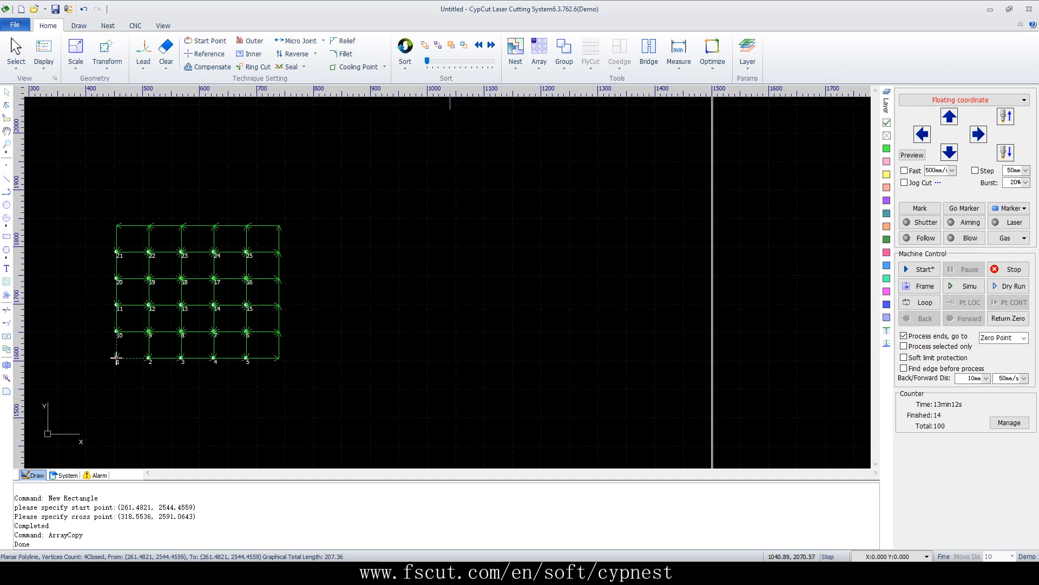
# Draw another small rectangle about 19 by 17 mm
pyautogui.click(539, 61)
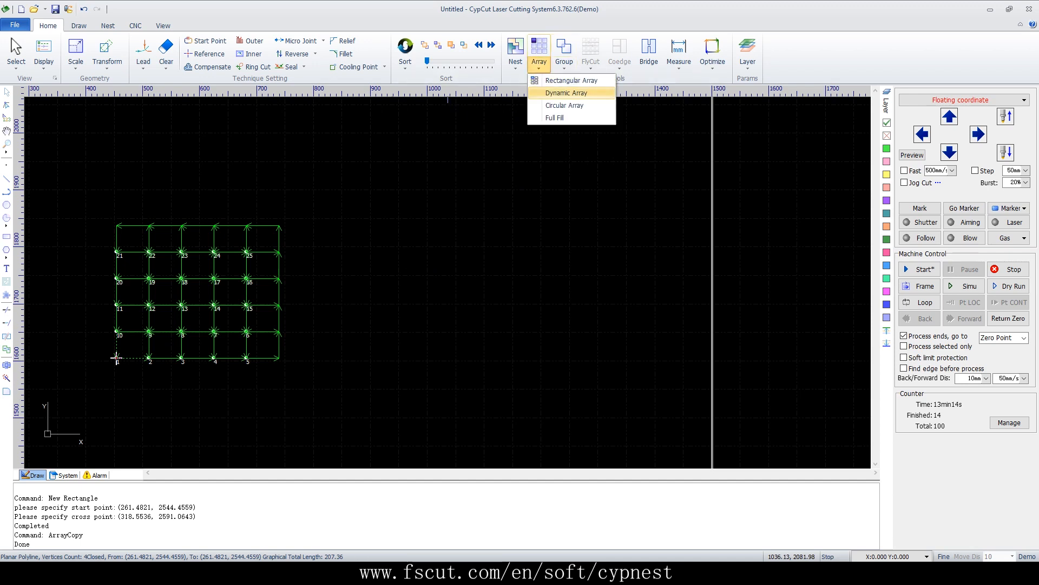
pyautogui.click(513, 216)
pyautogui.click(374, 239)
pyautogui.scroll(3, 373, 239)
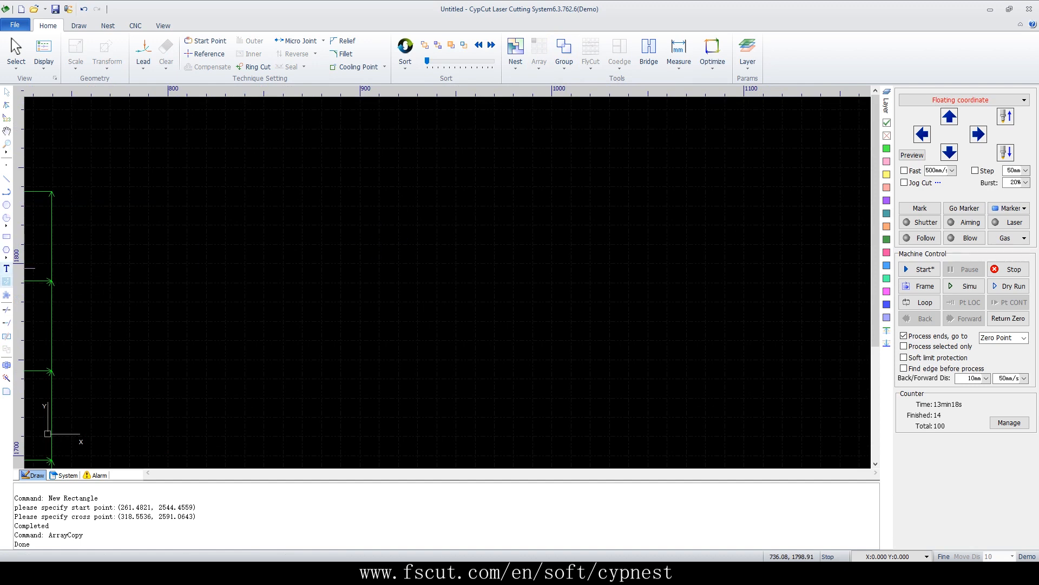
pyautogui.click(7, 237)
pyautogui.click(218, 395)
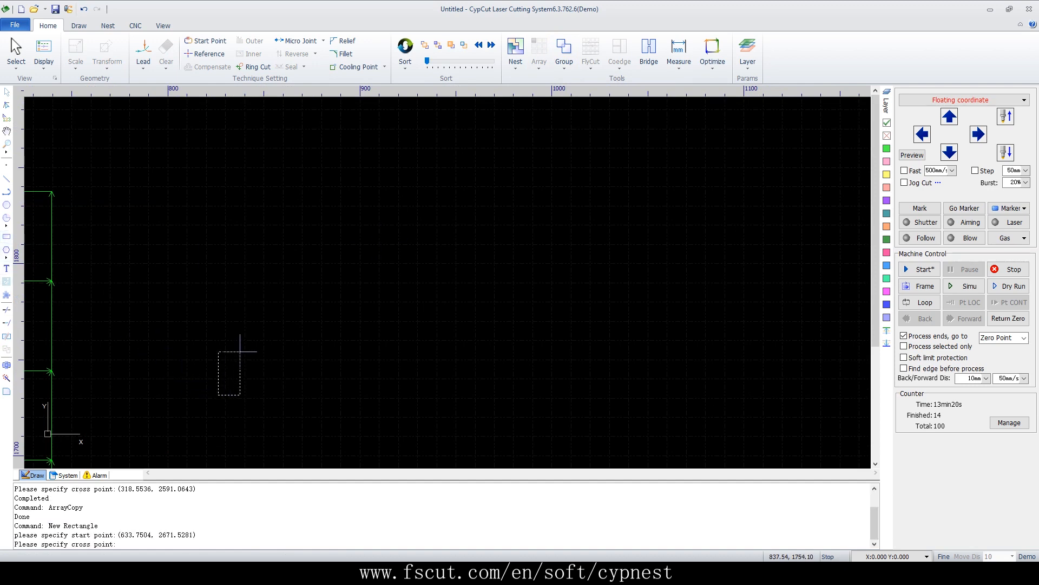
pyautogui.click(255, 362)
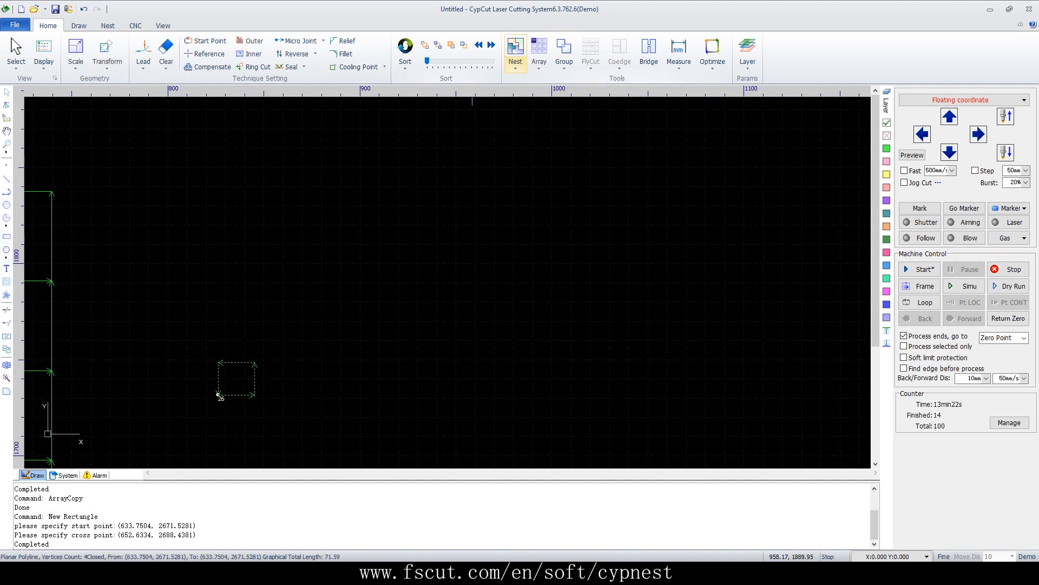
# Create a dynamic array of the rectangle with 1 mm row and column distances, dragged out to a 7 by 7 grid
pyautogui.click(539, 55)
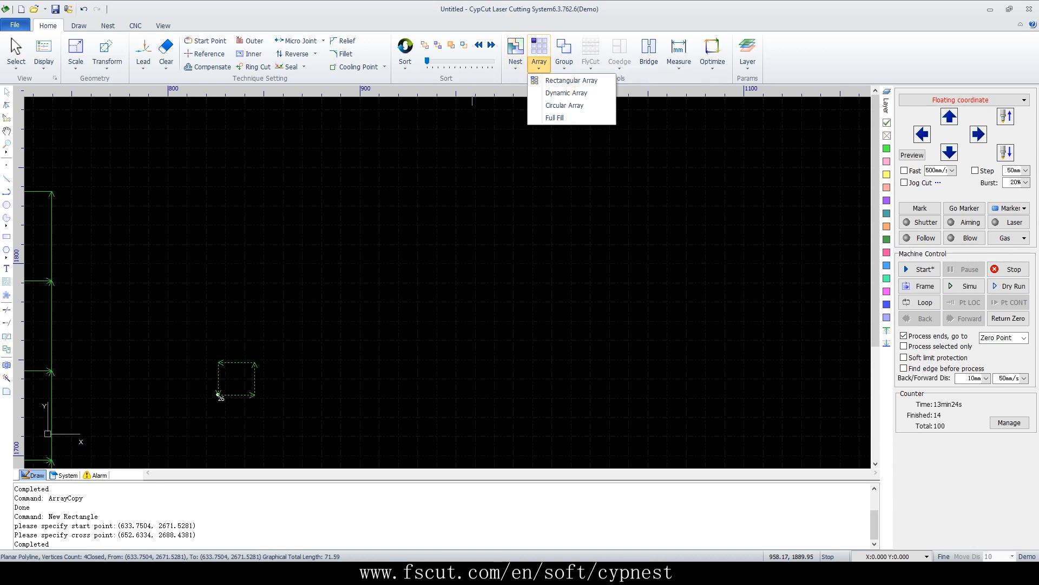
pyautogui.click(566, 92)
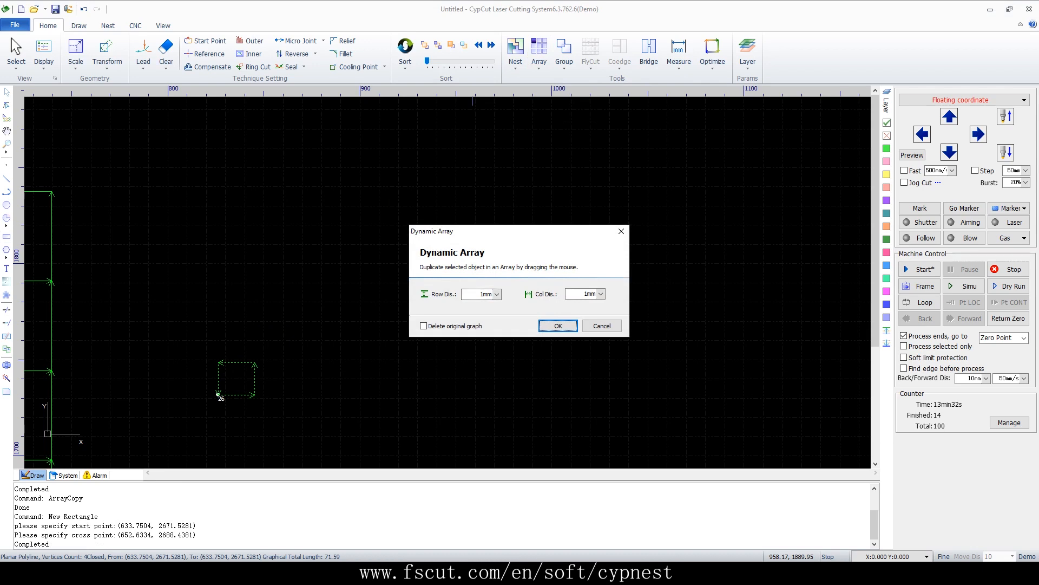
pyautogui.press('Return')
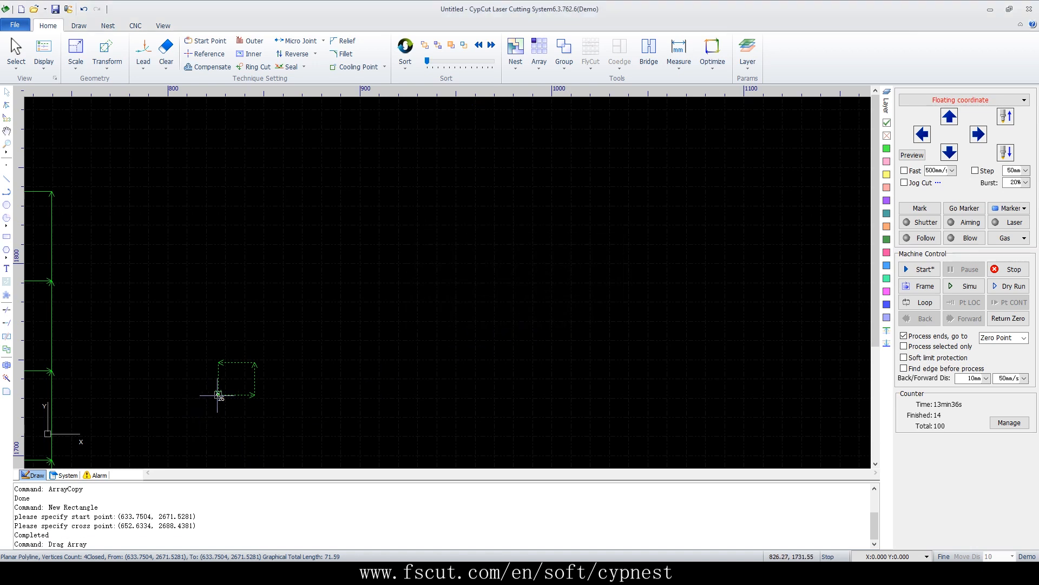
pyautogui.moveTo(217, 395); pyautogui.dragTo(515, 152)
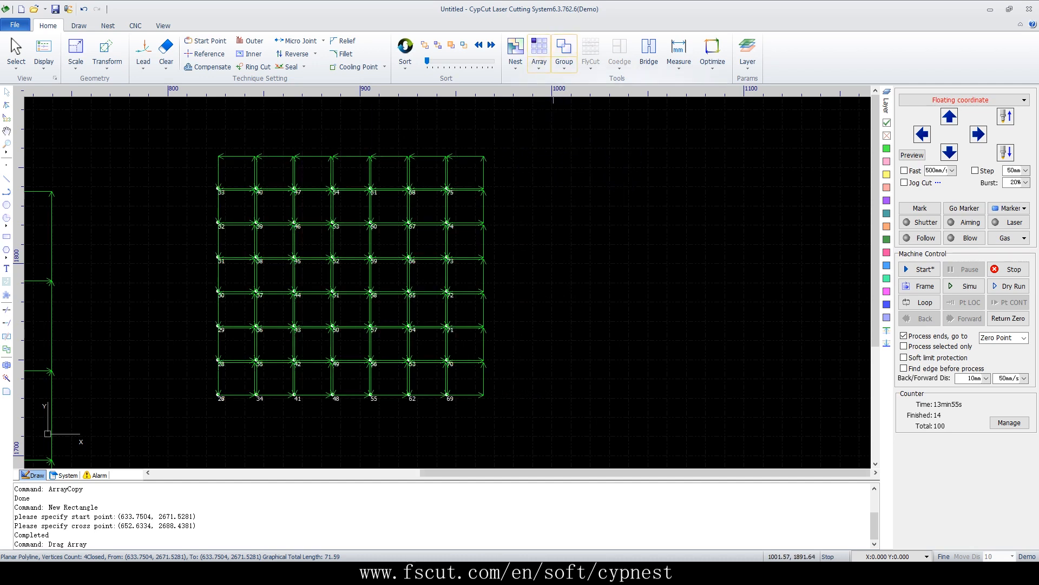
# Draw a third rectangle about 37 by 36 mm
pyautogui.click(539, 63)
pyautogui.click(729, 219)
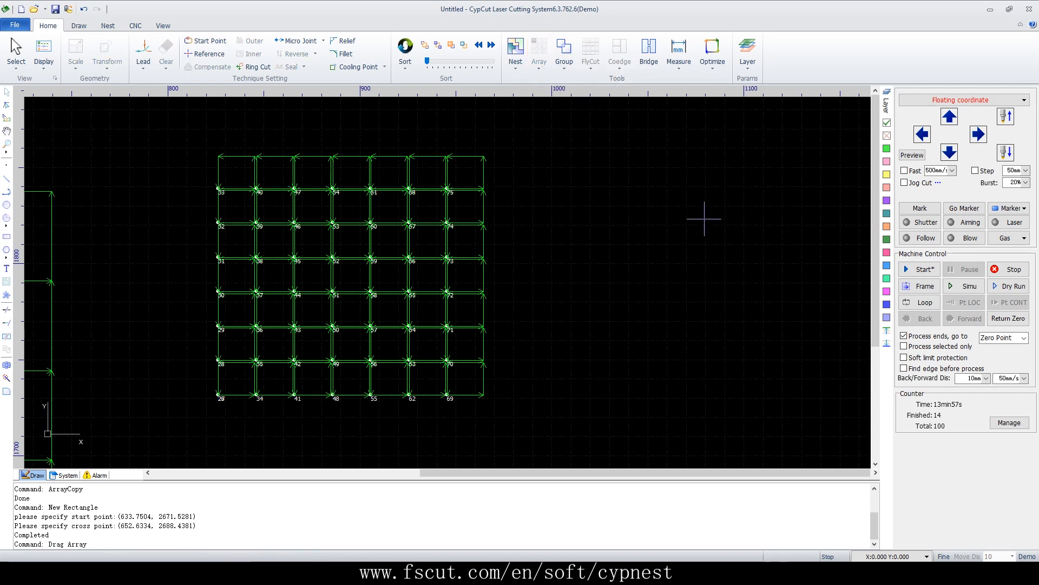
pyautogui.scroll(-5, 611, 234)
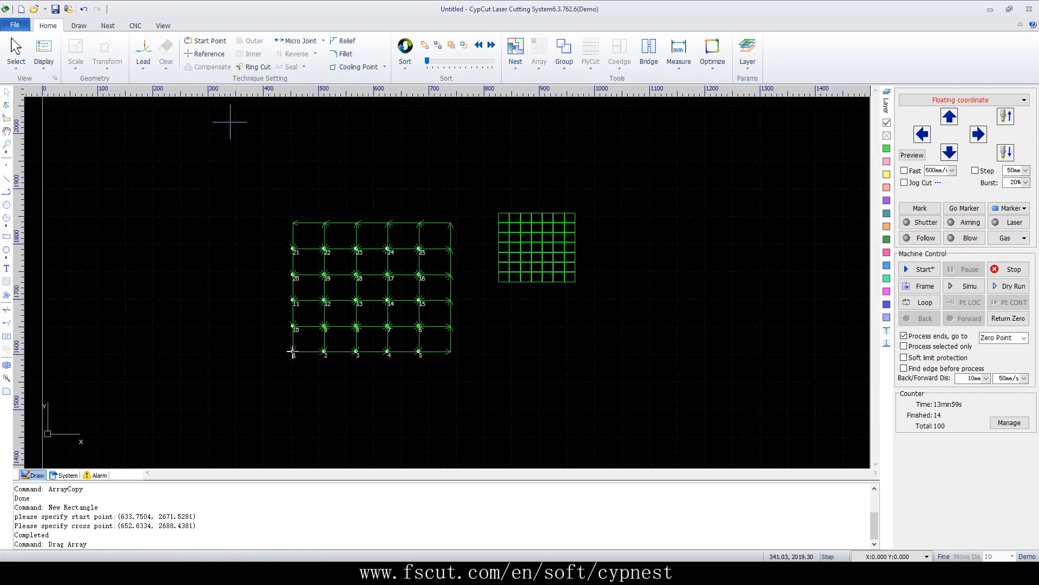
pyautogui.scroll(-2, 230, 121)
pyautogui.scroll(3, 282, 367)
pyautogui.click(6, 236)
pyautogui.click(263, 375)
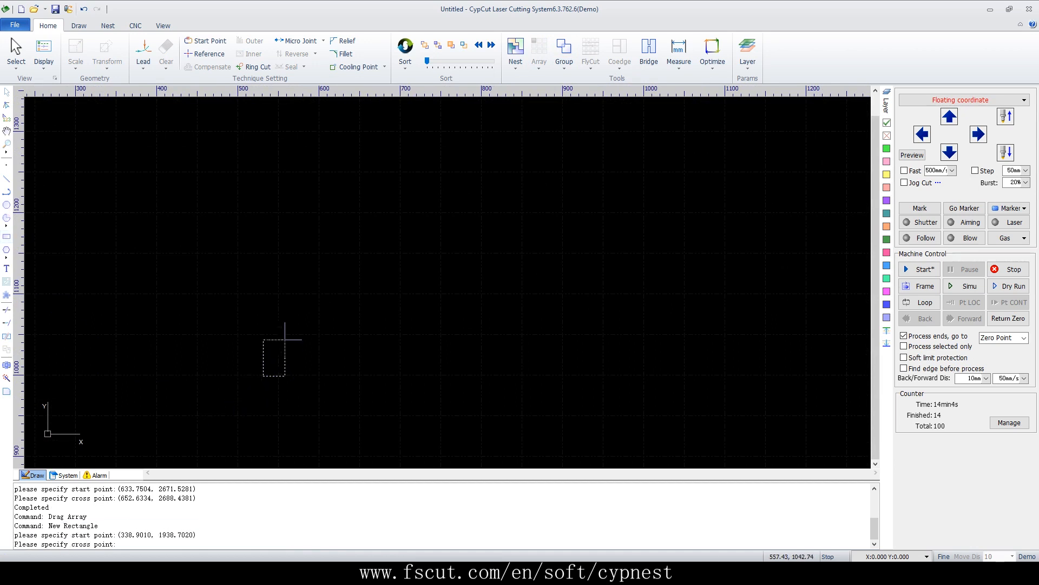
pyautogui.click(293, 346)
# Create a circular array of the rectangle with 30 copies at a 400 mm array radius
pyautogui.click(539, 60)
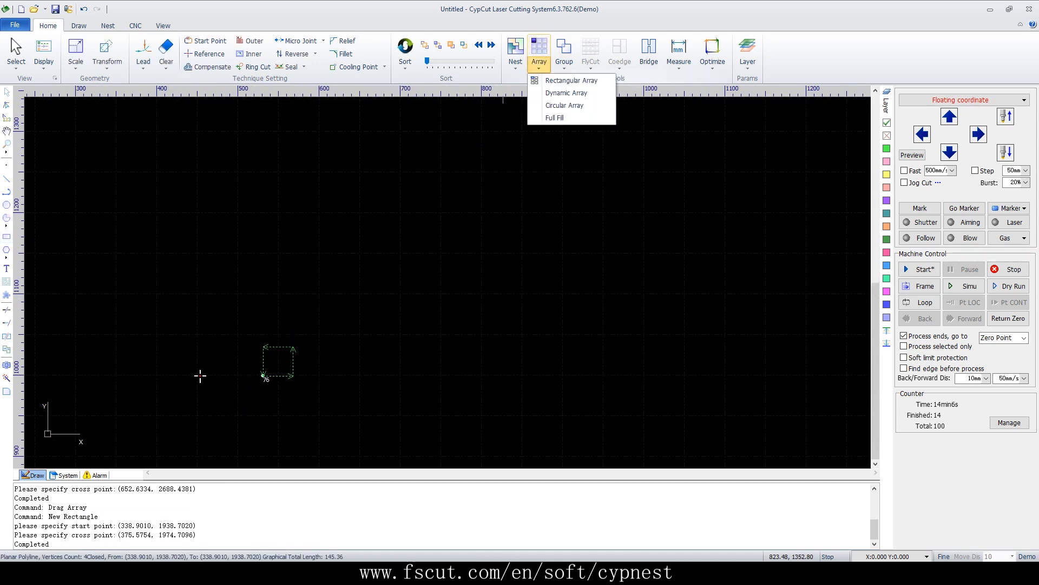
pyautogui.click(565, 105)
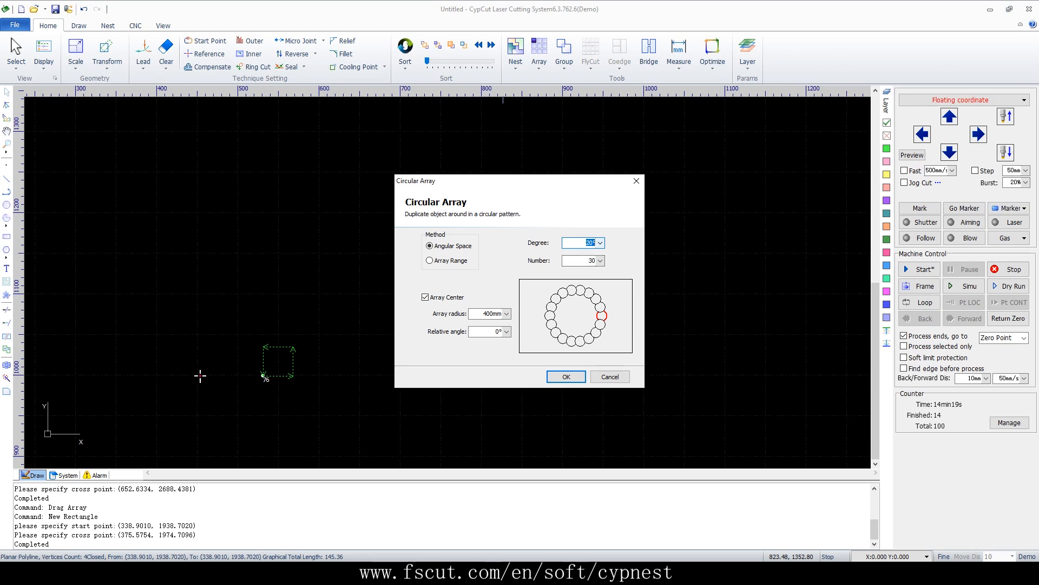
pyautogui.click(566, 377)
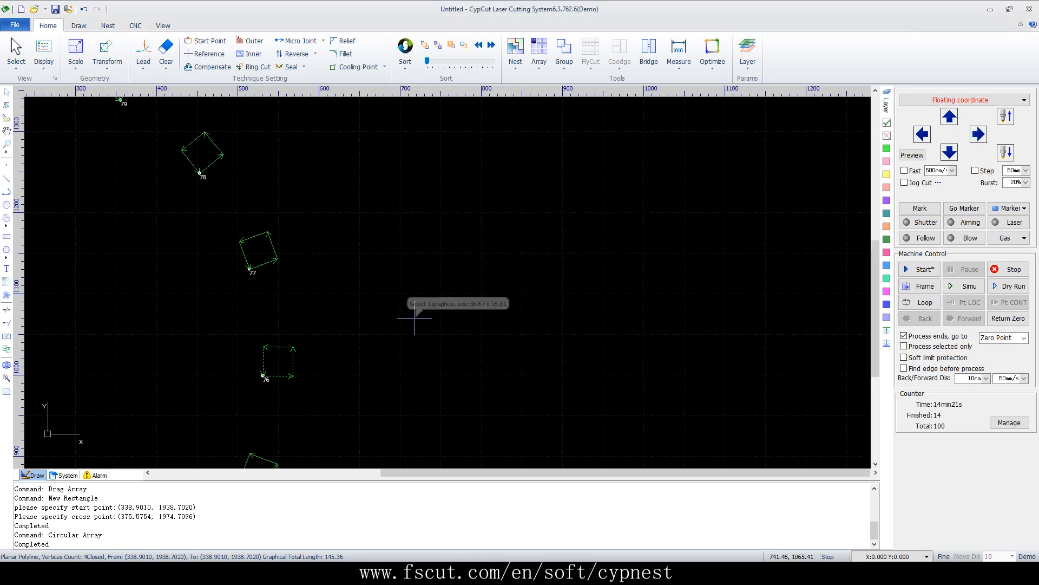
pyautogui.scroll(-4, 534, 218)
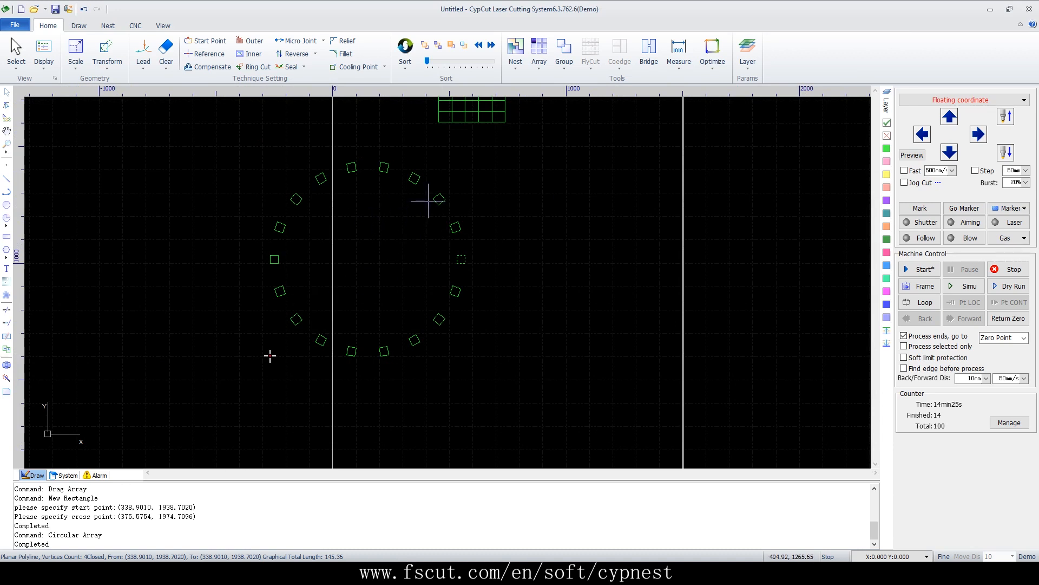
pyautogui.click(540, 62)
pyautogui.click(558, 93)
# Draw a small rectangle about 42 by 23 mm
pyautogui.click(6, 236)
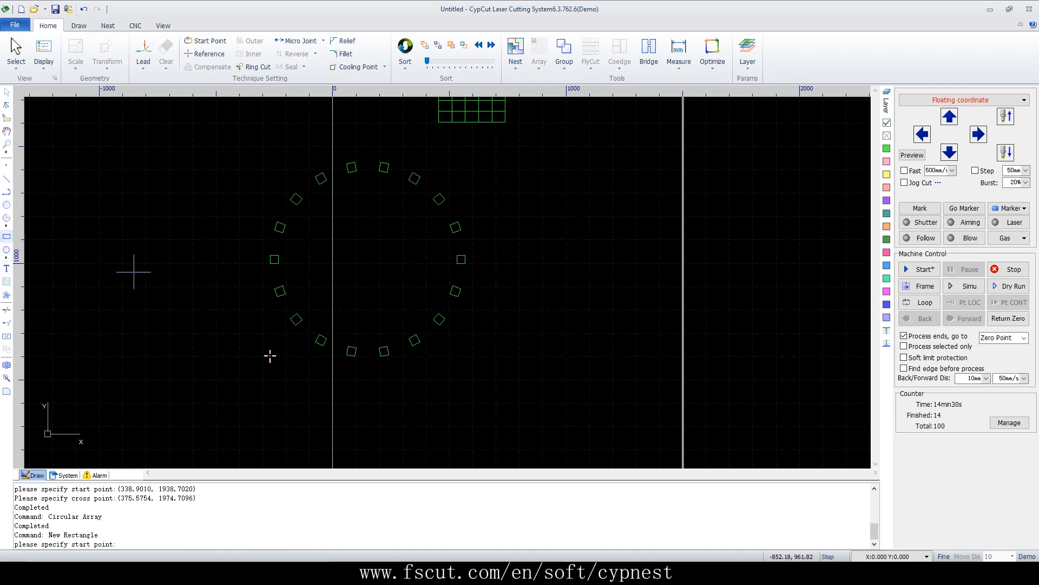
pyautogui.scroll(3, 559, 340)
pyautogui.click(503, 332)
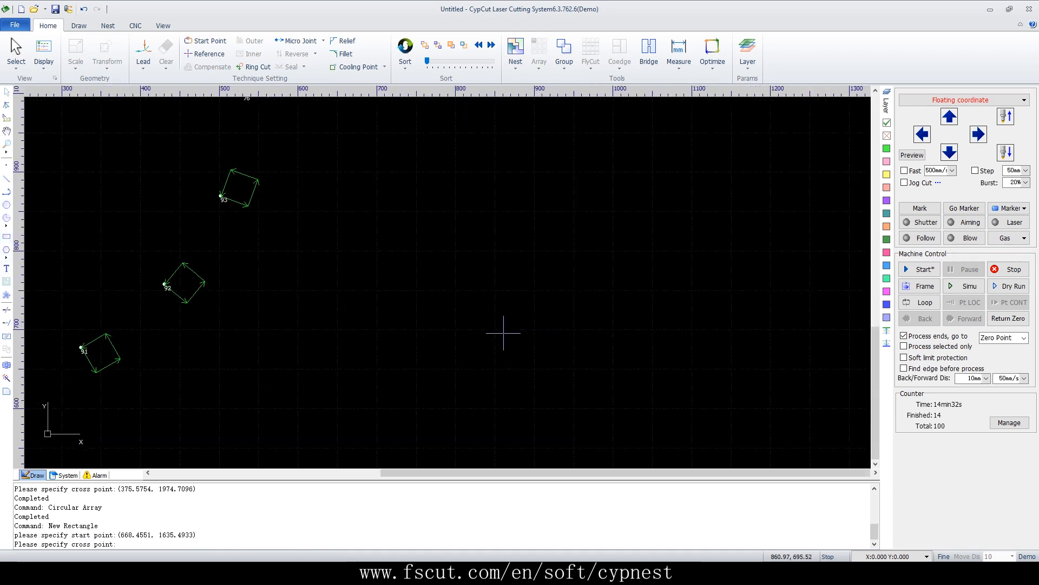
pyautogui.click(471, 350)
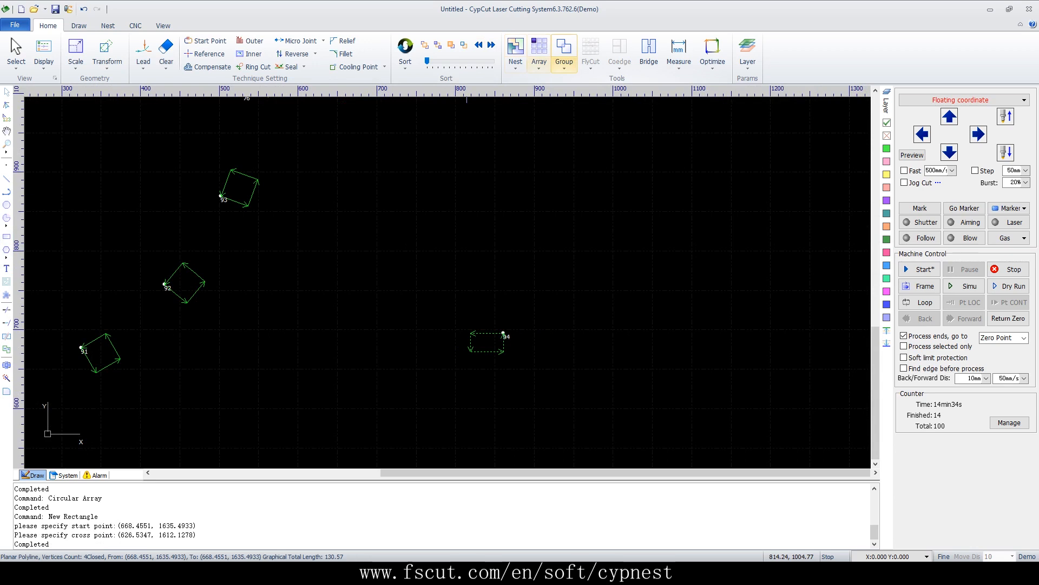
# Full Fill a 1000 by 1000 mm plate with the rectangle, using 2 mm parts gap and plate margin
pyautogui.click(539, 57)
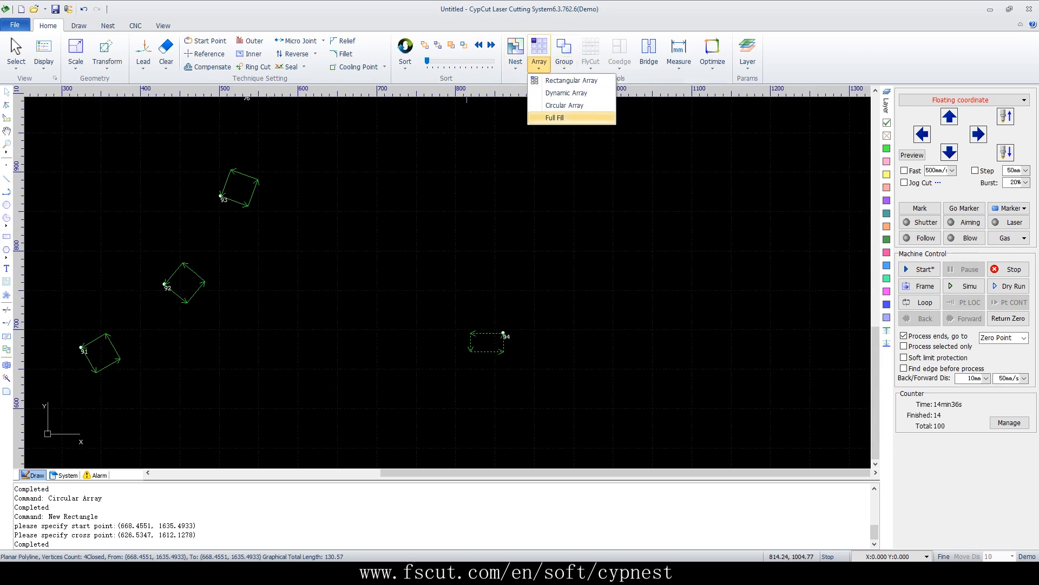
pyautogui.click(557, 117)
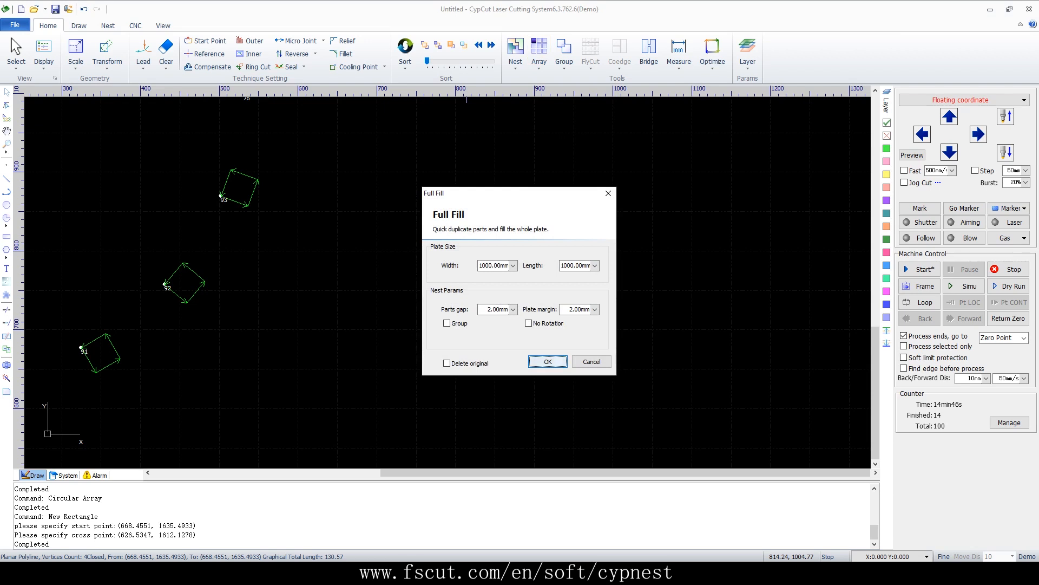
pyautogui.click(554, 358)
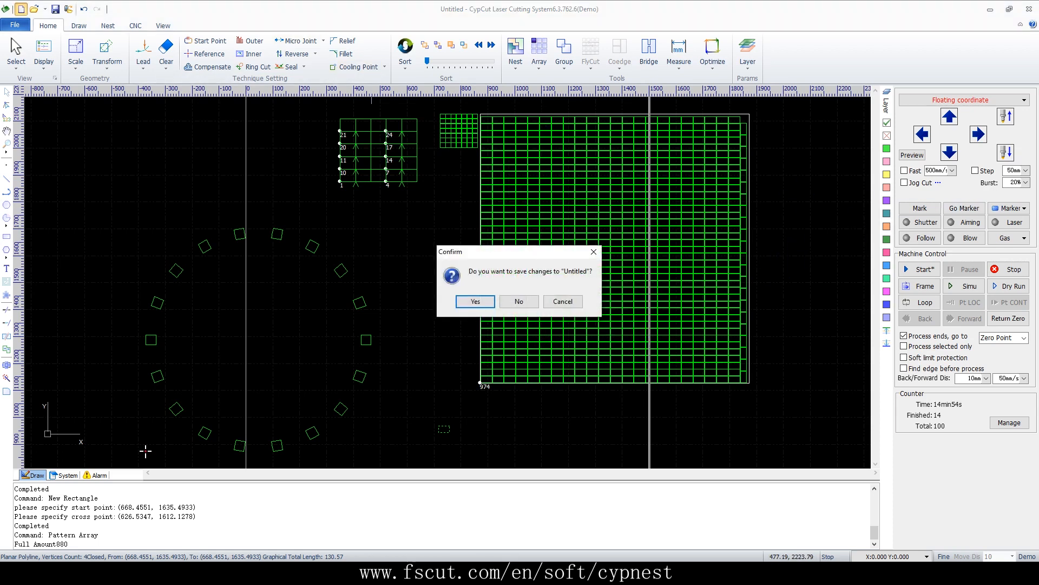
# Start a new drawing without saving changes and draw a rectangle about 204 by 127 mm
pyautogui.click(519, 301)
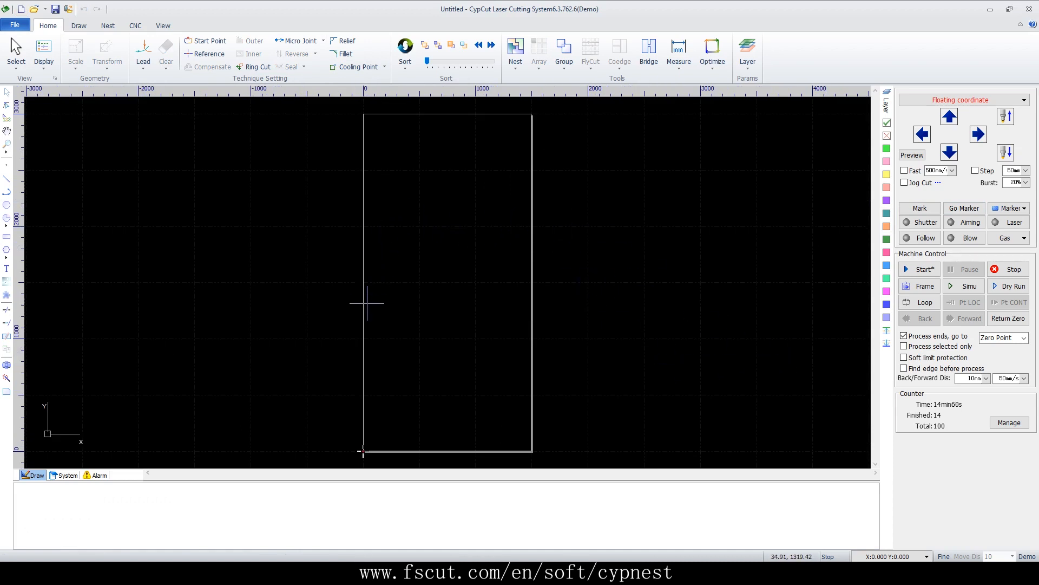
pyautogui.scroll(5, 397, 292)
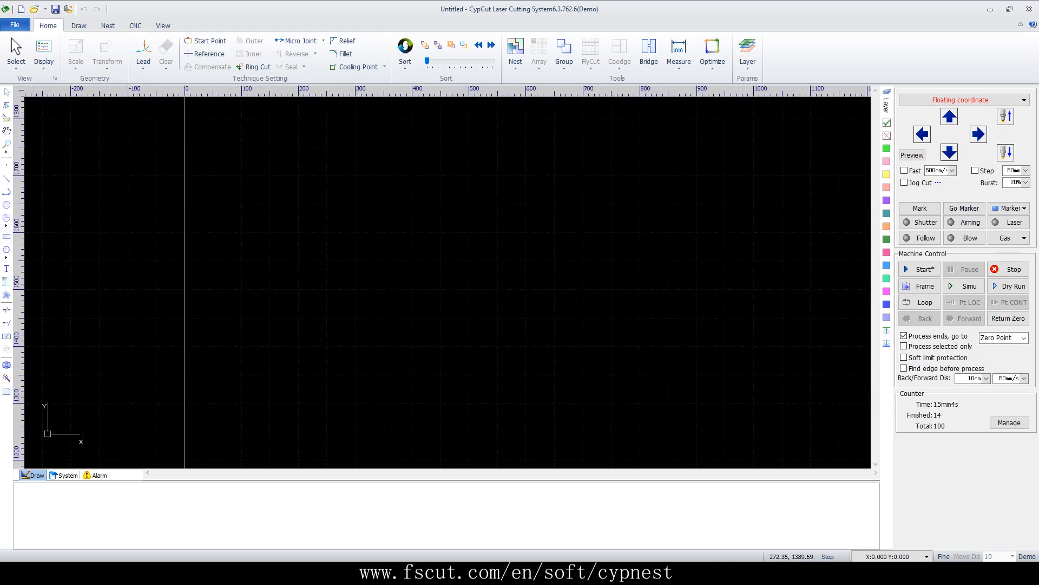
pyautogui.click(6, 237)
pyautogui.click(329, 332)
pyautogui.click(445, 260)
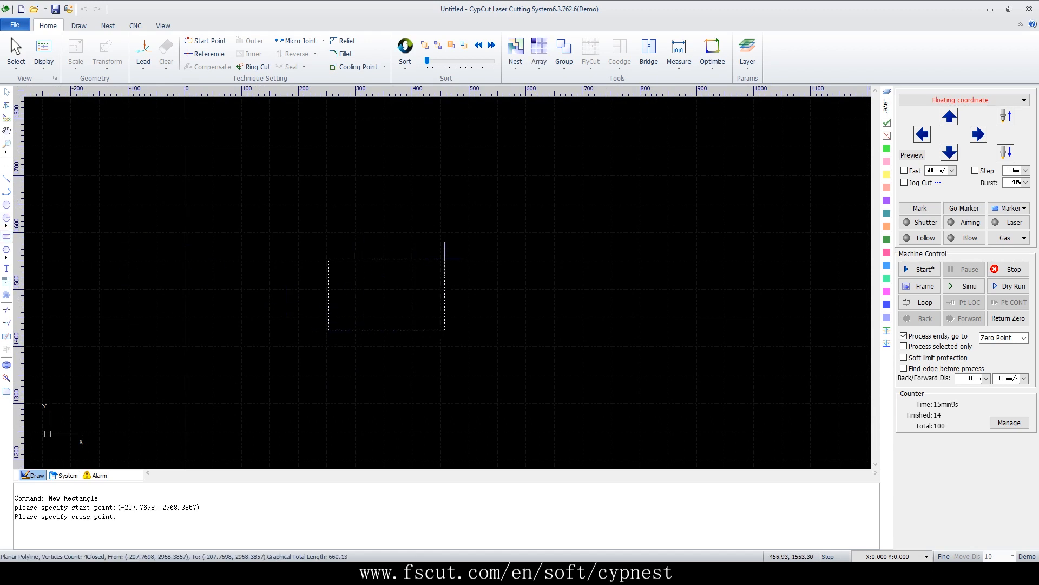
# Draw a smaller rectangle about 56 by 50 mm inside the first one
pyautogui.click(6, 237)
pyautogui.click(372, 304)
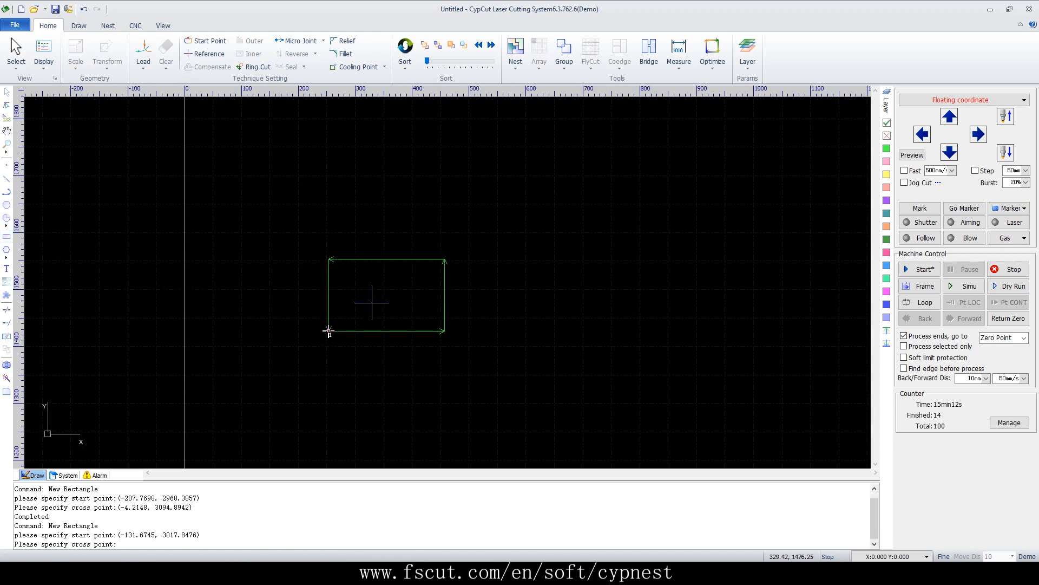
pyautogui.click(404, 274)
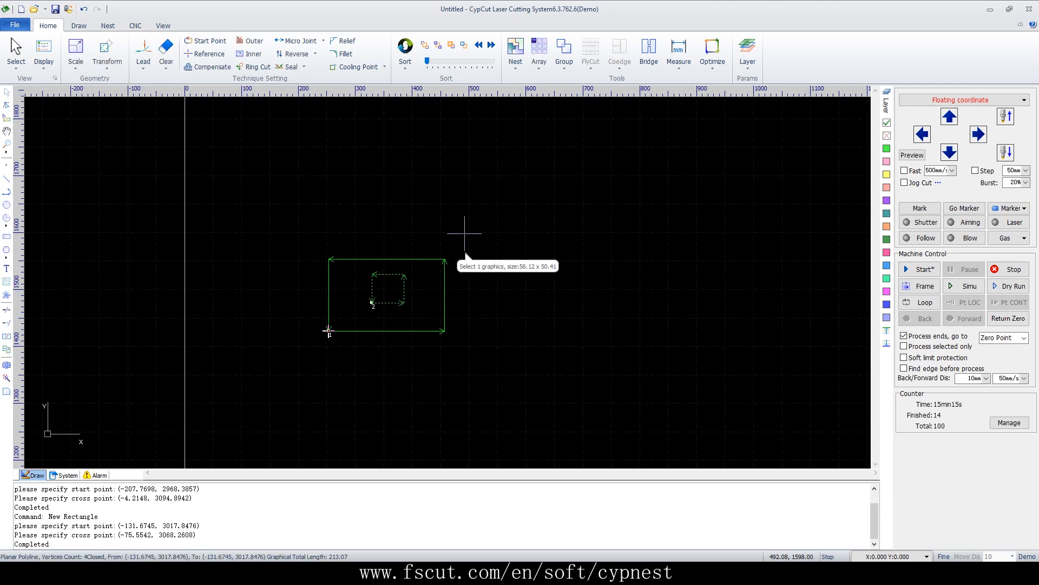
# Select both rectangles and group them
pyautogui.moveTo(469, 225); pyautogui.dragTo(348, 362)
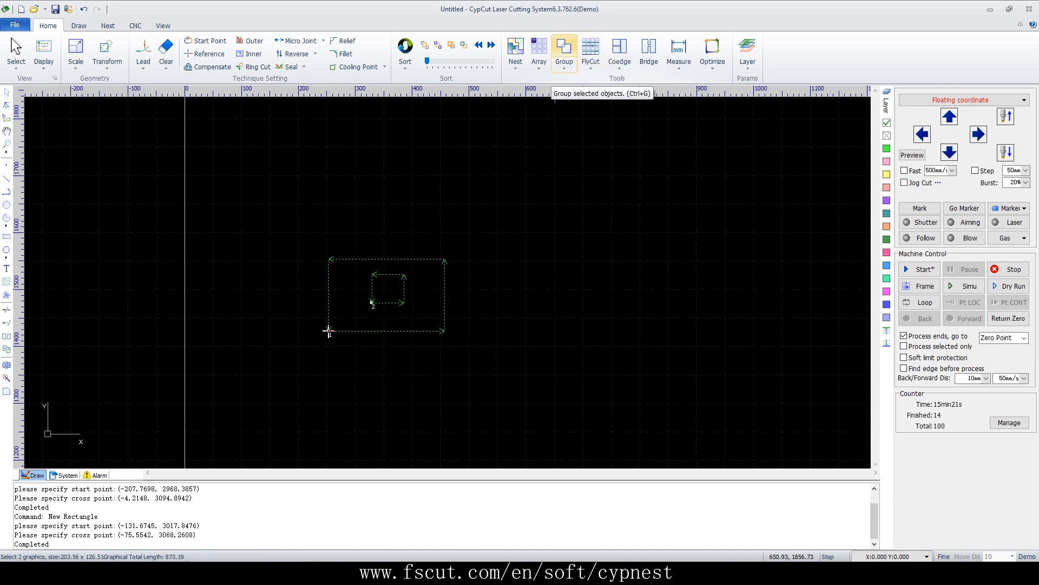
pyautogui.click(564, 54)
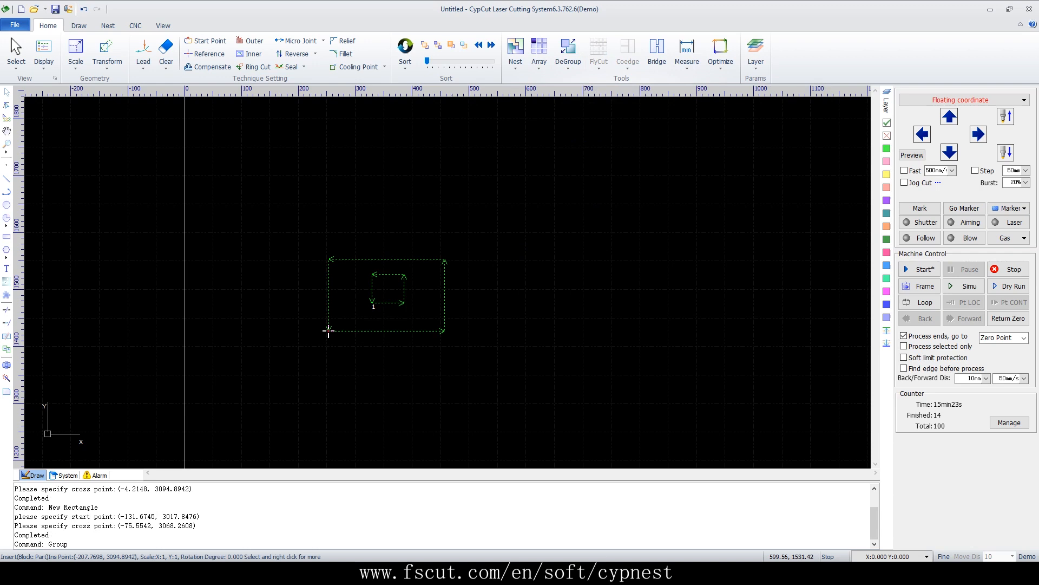
# Select the grouped rectangles and ungroup them
pyautogui.click(526, 271)
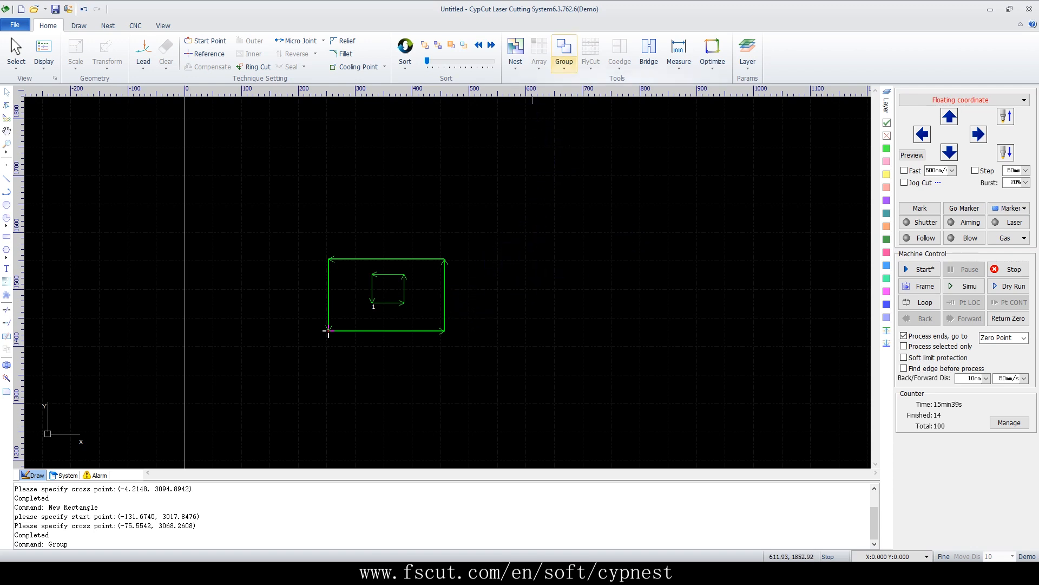
pyautogui.click(444, 261)
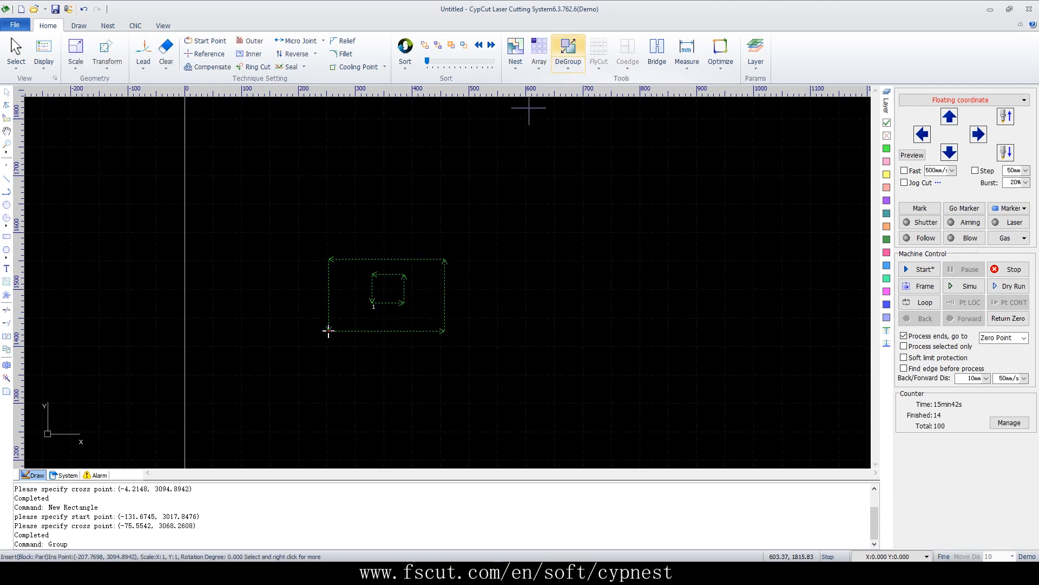
pyautogui.click(568, 51)
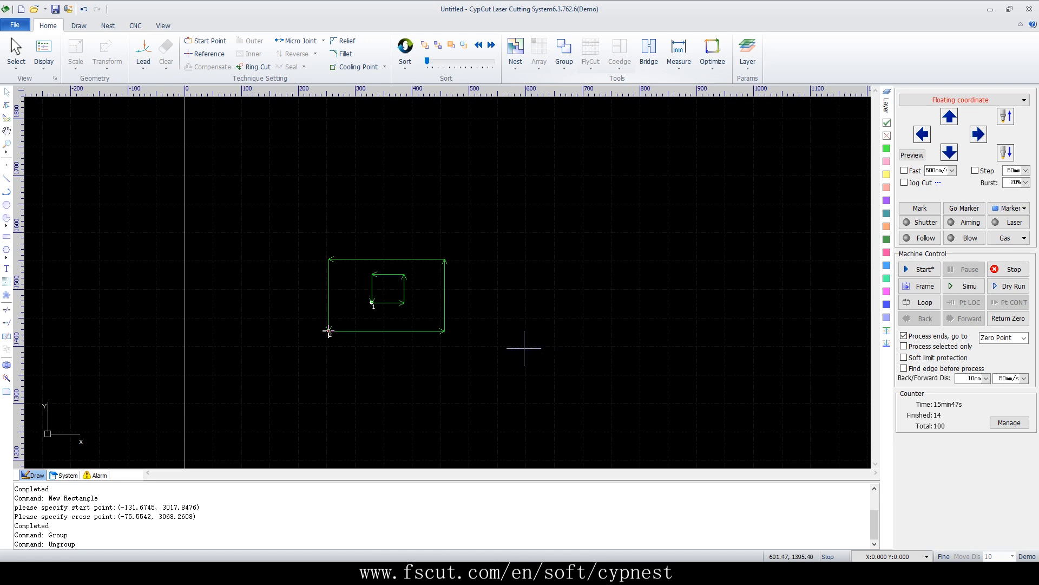
# Draw a third rectangle about 86 by 121 mm to the right of the pair
pyautogui.moveTo(482, 235); pyautogui.dragTo(338, 411)
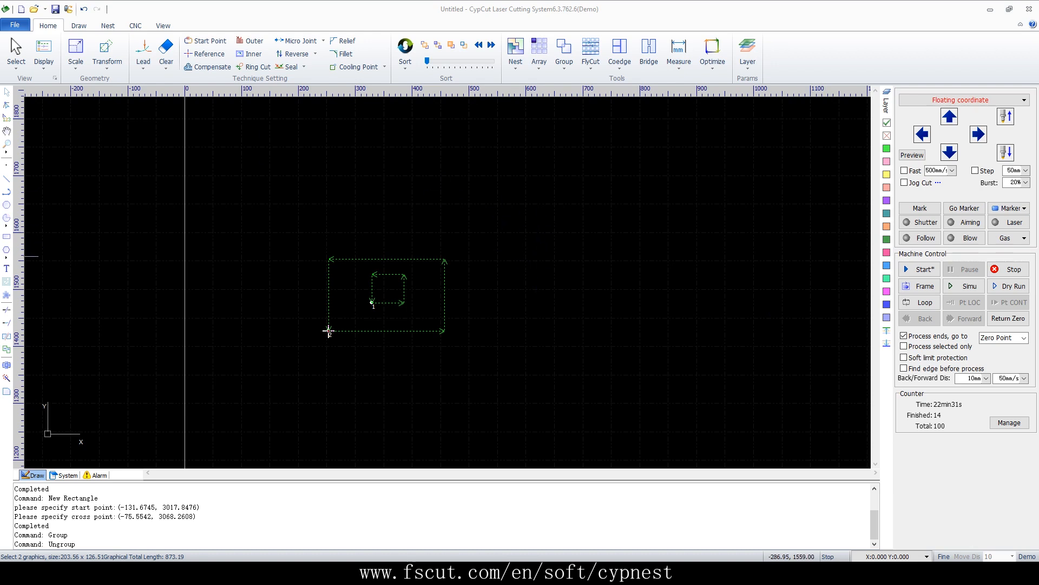
pyautogui.click(7, 236)
pyautogui.click(505, 239)
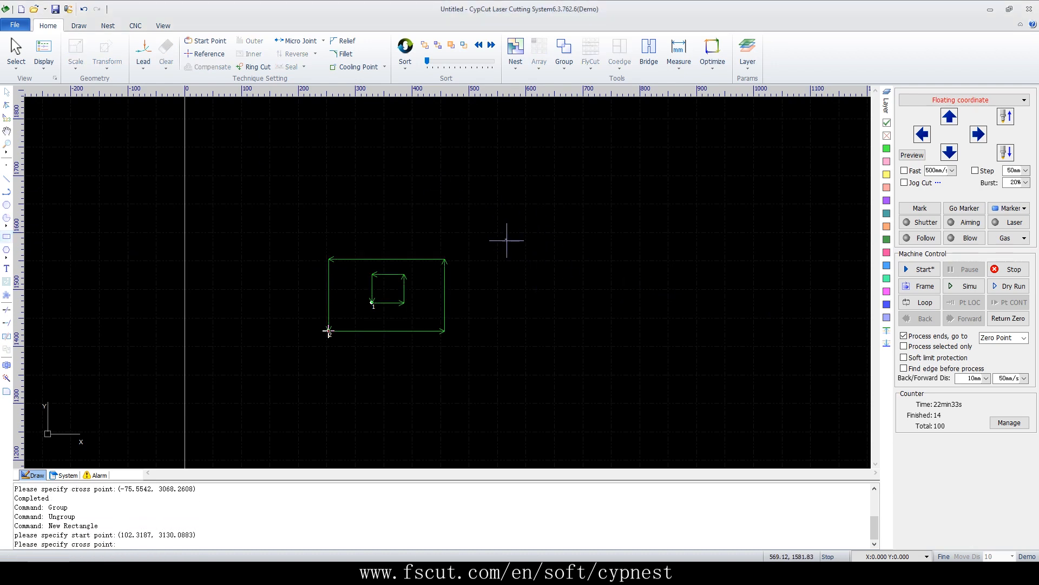
pyautogui.click(553, 308)
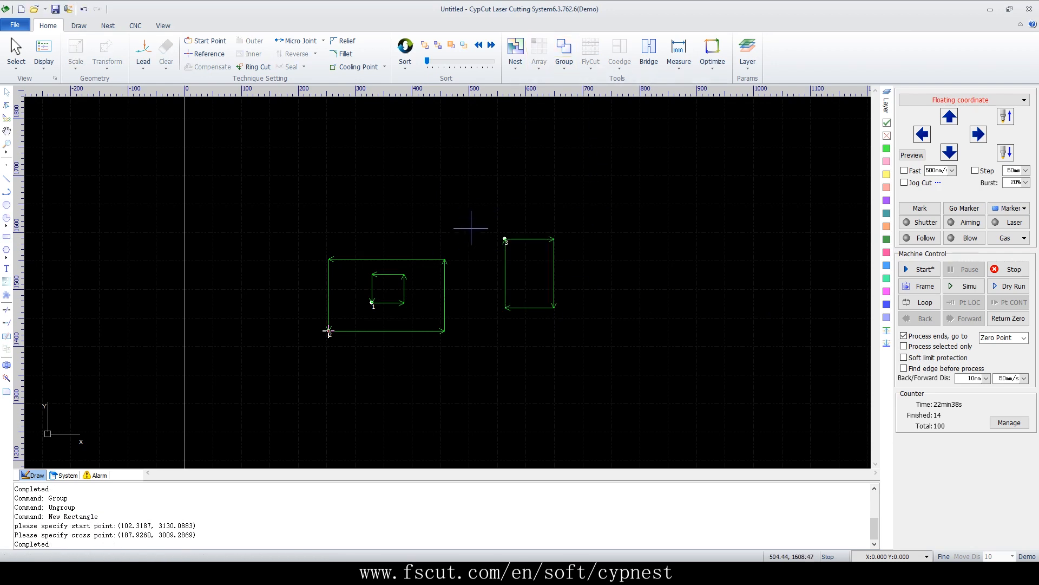
# Group the outer and inner rectangles, then group that pair together with the third rectangle
pyautogui.moveTo(451, 233); pyautogui.dragTo(368, 402)
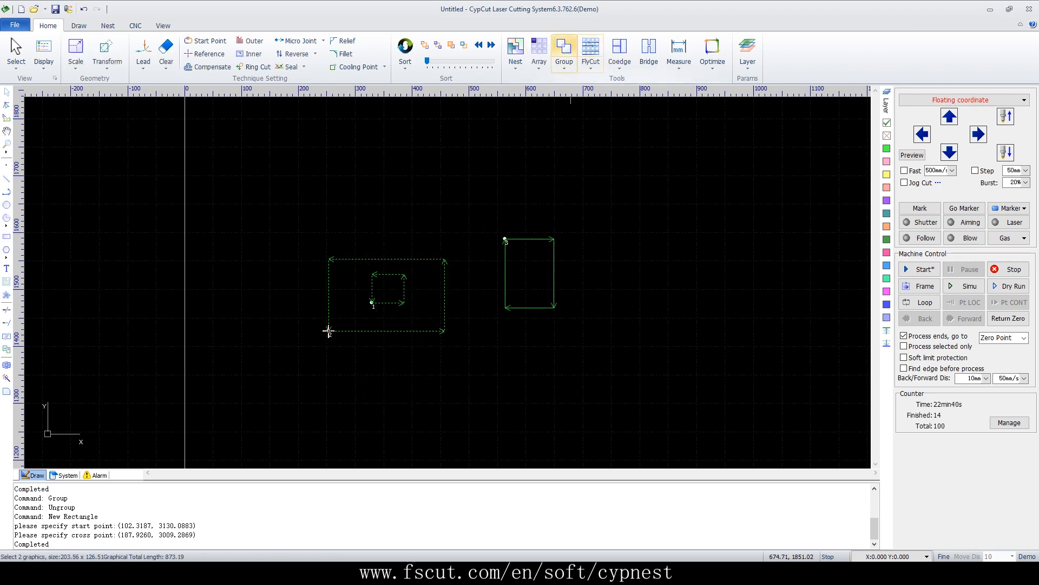
pyautogui.click(564, 55)
pyautogui.moveTo(582, 212); pyautogui.dragTo(265, 418)
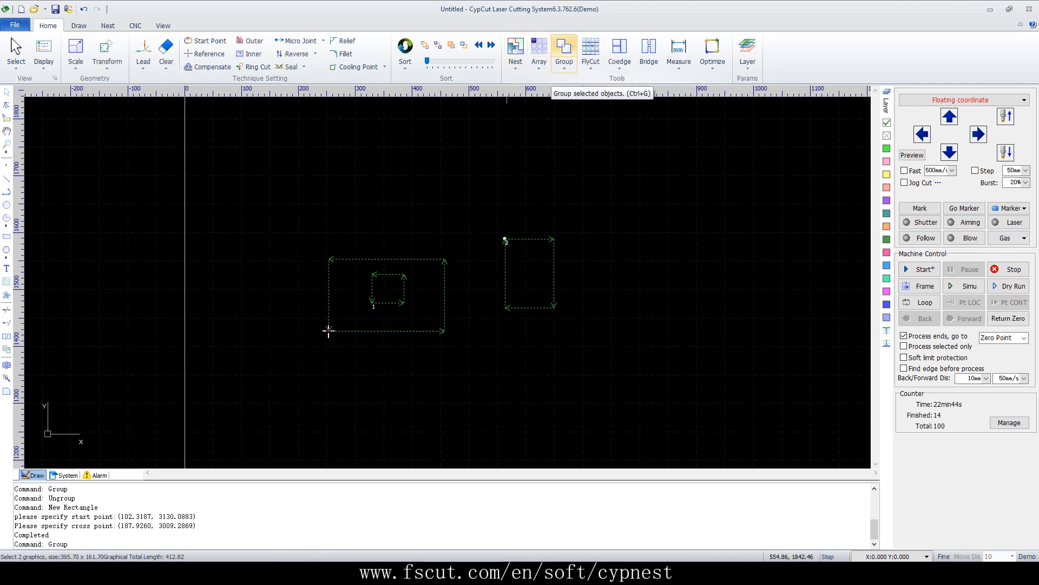
pyautogui.click(564, 54)
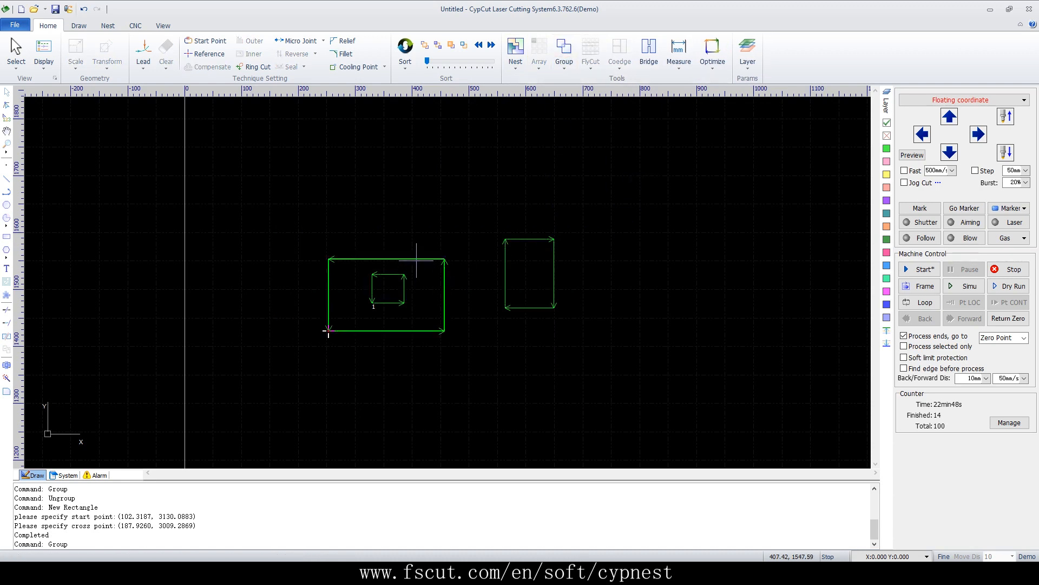
# Move the grouped rectangles up and to the right
pyautogui.moveTo(417, 257); pyautogui.dragTo(493, 175)
pyautogui.moveTo(456, 245); pyautogui.dragTo(544, 155)
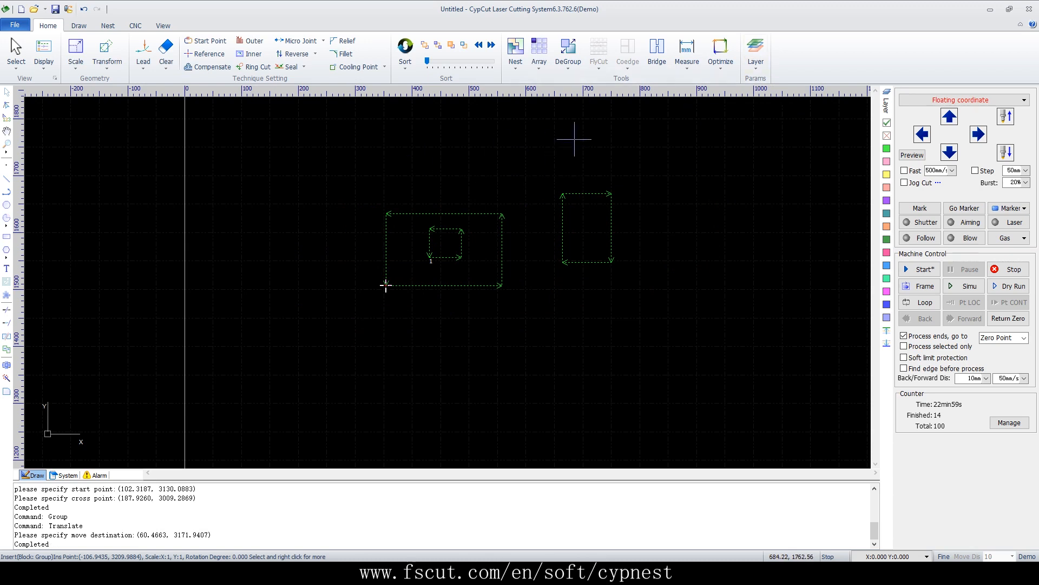
pyautogui.click(599, 159)
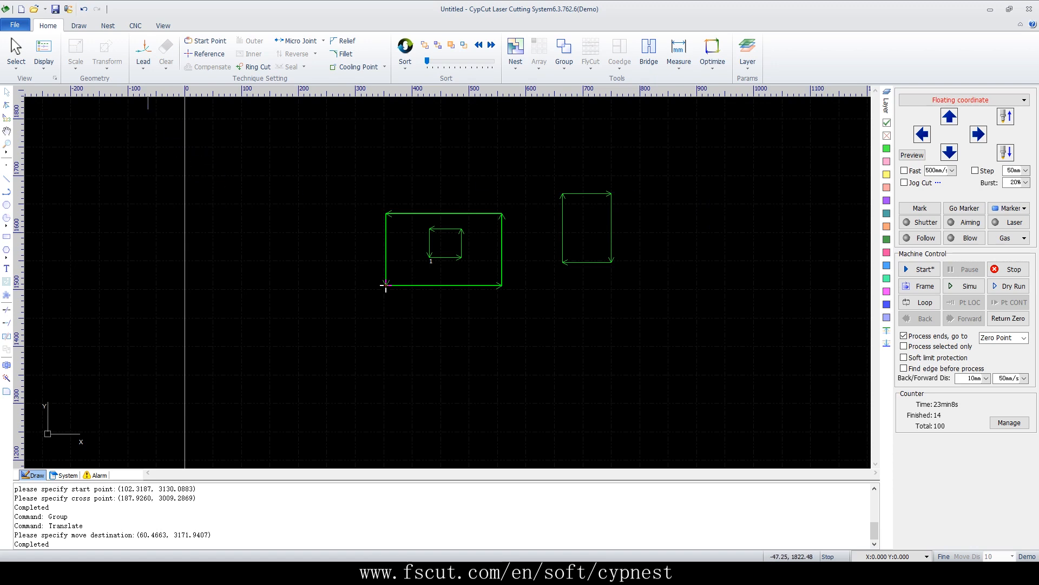
# Start a new drawing without saving changes and draw a circle with a radius of about 39 mm
pyautogui.click(21, 9)
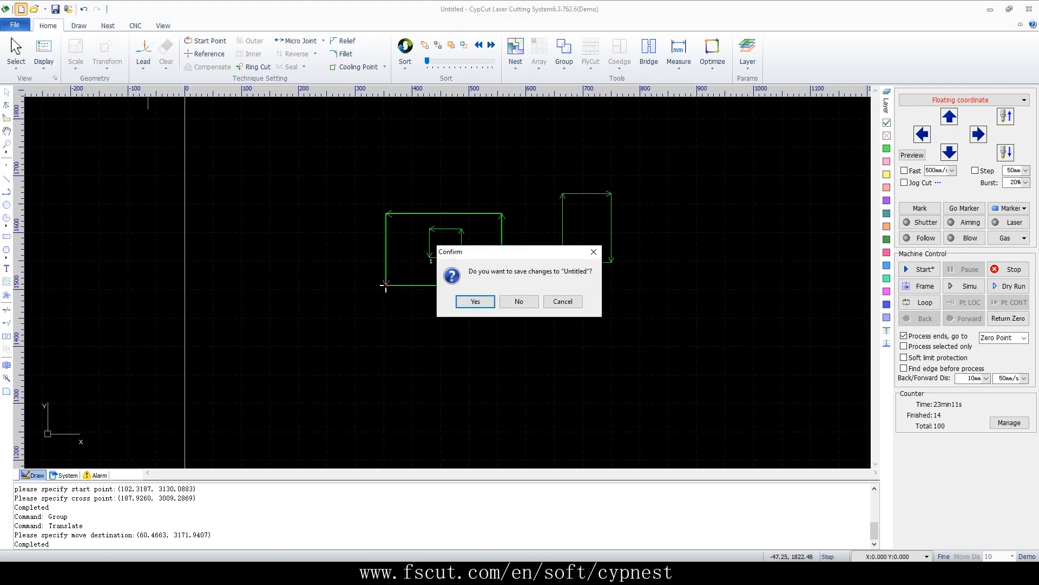
pyautogui.click(519, 301)
pyautogui.scroll(3, 457, 281)
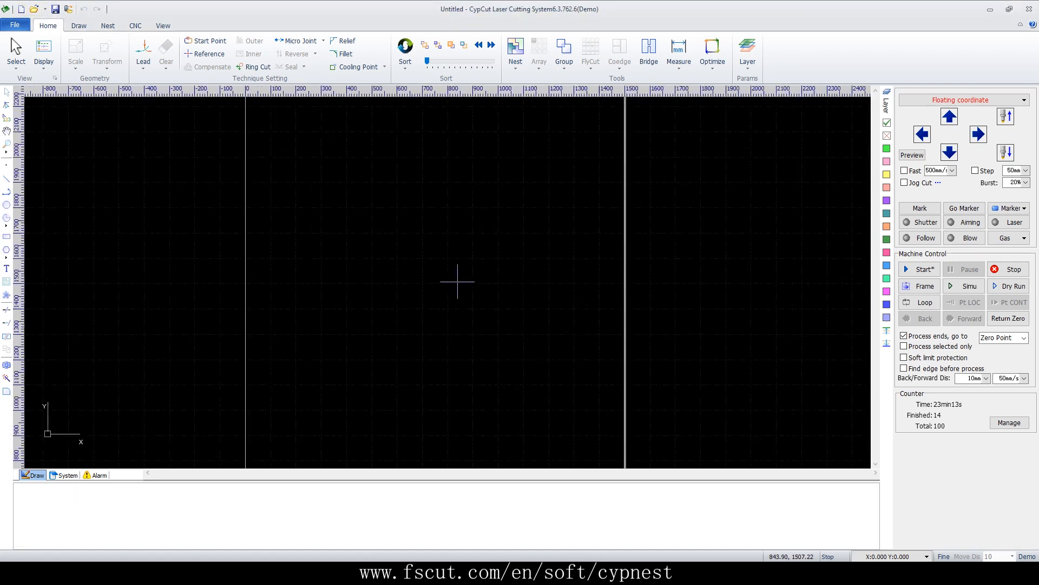
pyautogui.click(7, 205)
pyautogui.click(255, 389)
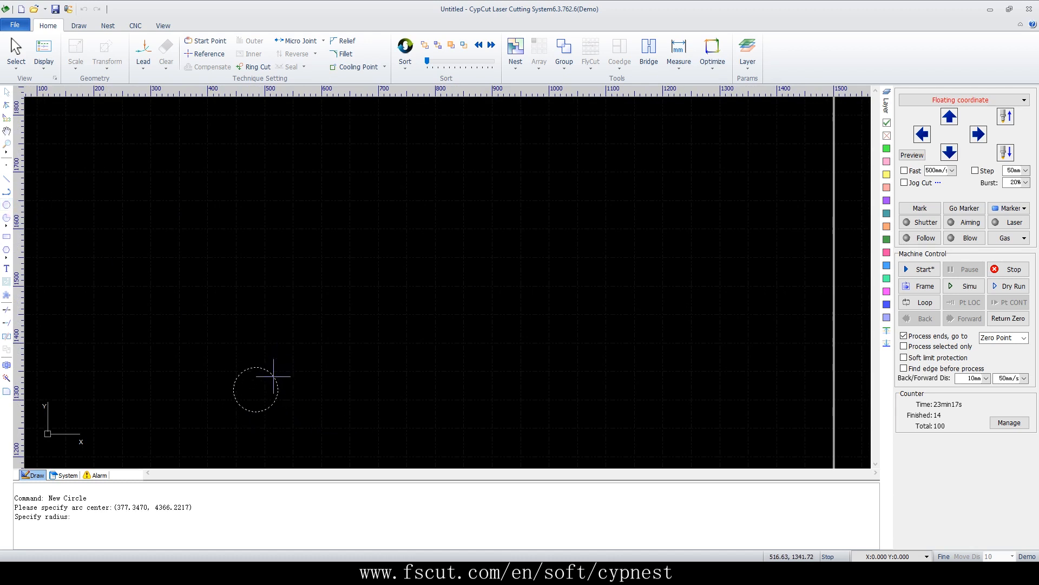
pyautogui.click(274, 375)
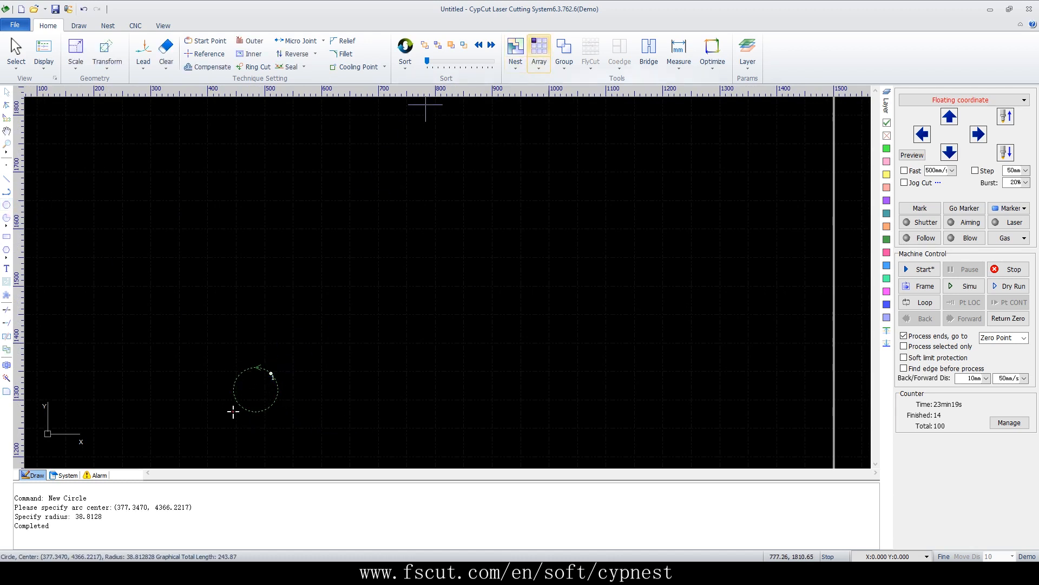
# Array the circle into 5 rows and 5 columns with 20 mm row and column intervals
pyautogui.click(539, 49)
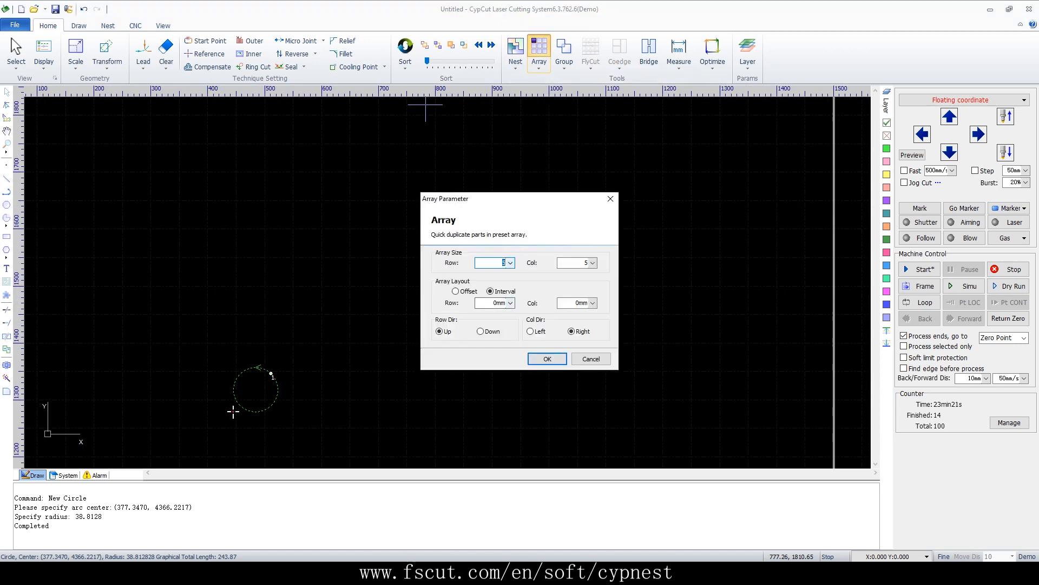
pyautogui.click(511, 302)
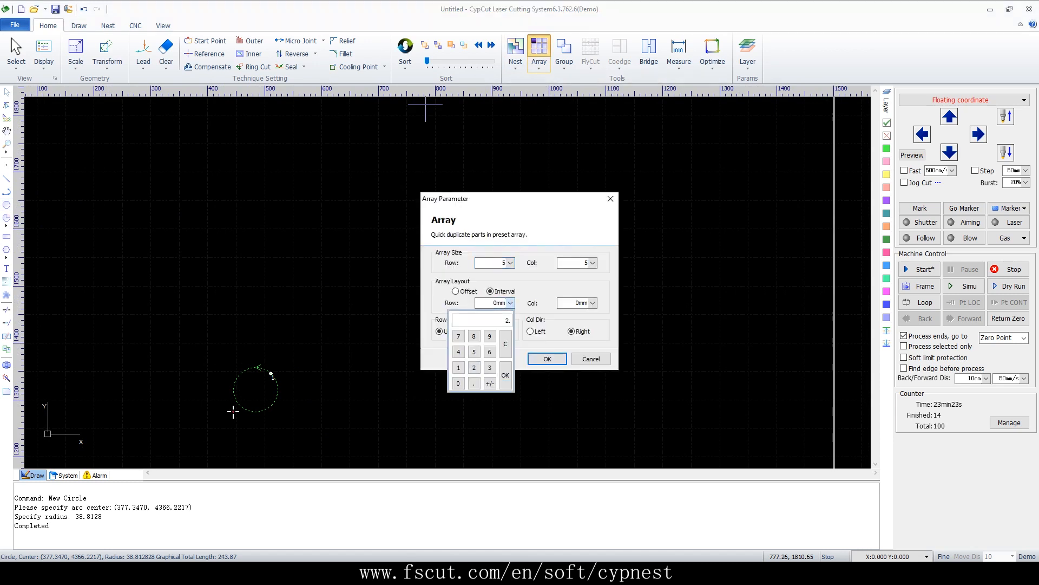
pyautogui.click(505, 375)
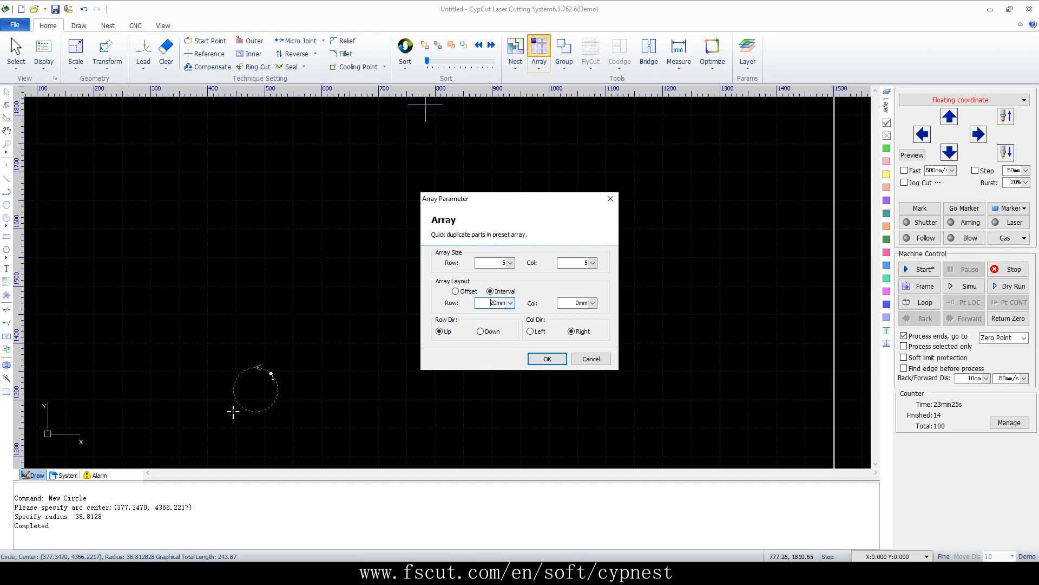
pyautogui.click(593, 302)
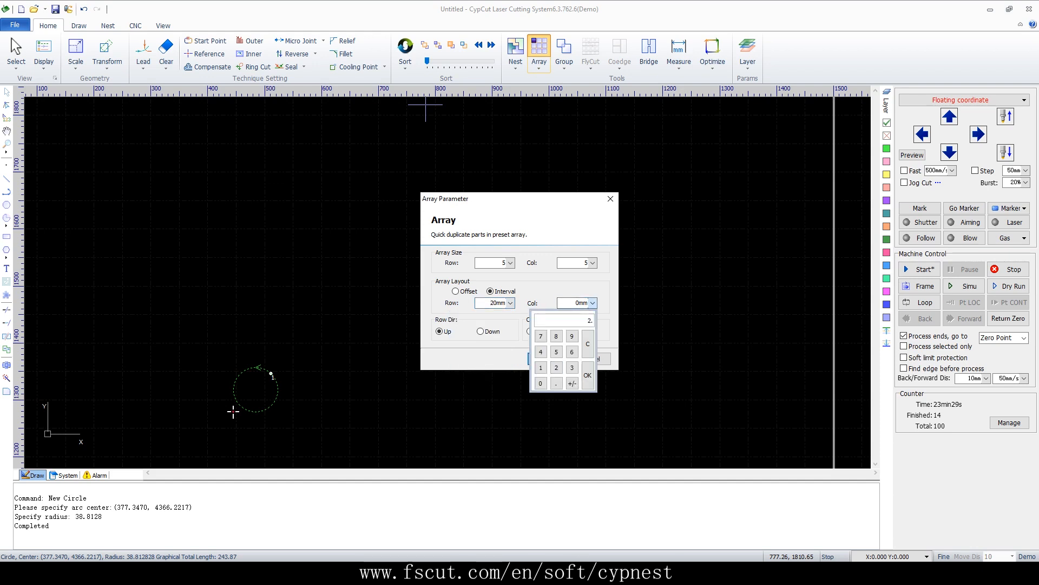
pyautogui.click(587, 375)
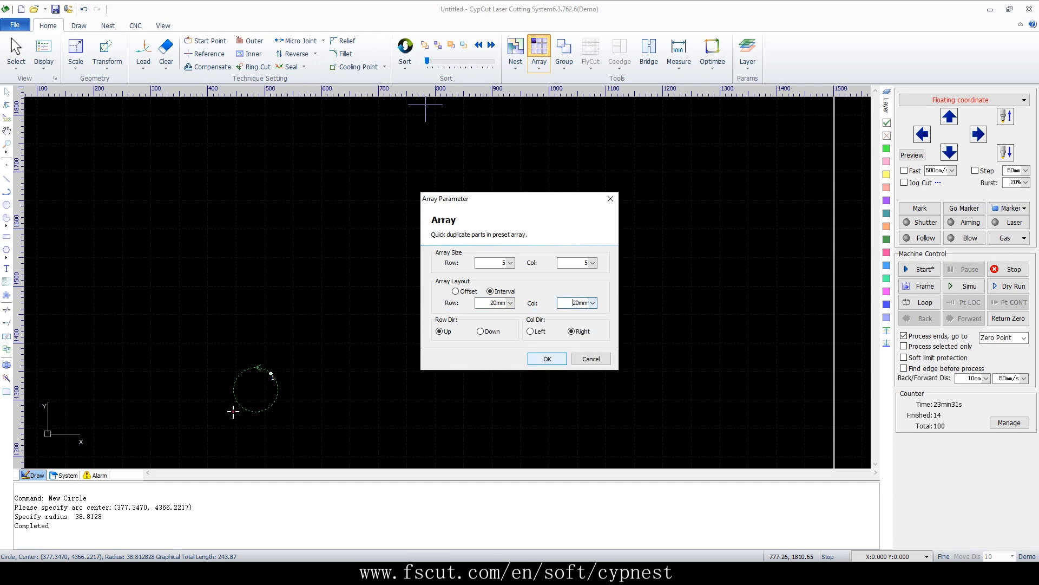
pyautogui.click(547, 359)
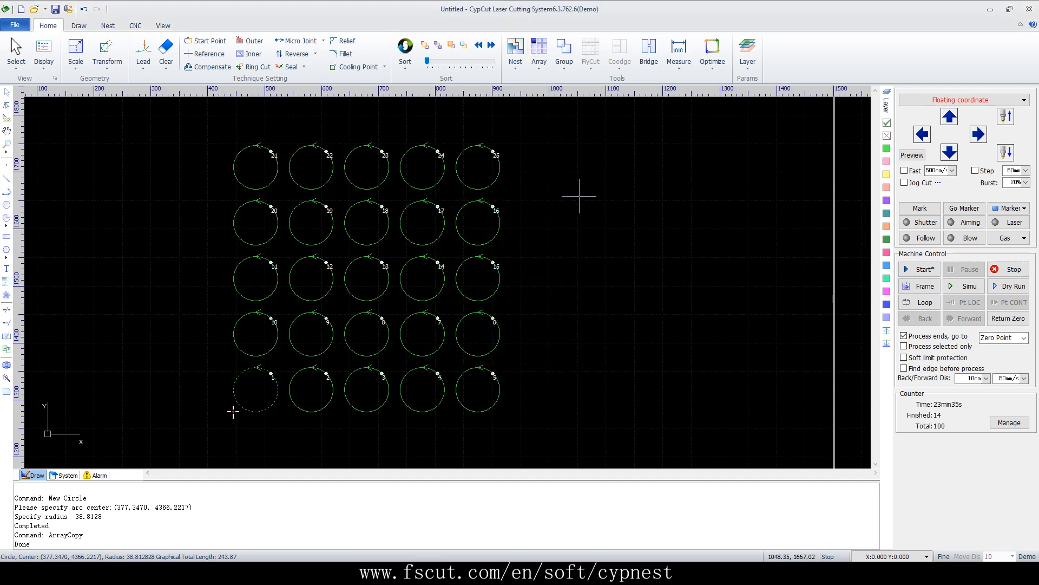
# Simulate the cutting path of the circle array
pyautogui.click(965, 286)
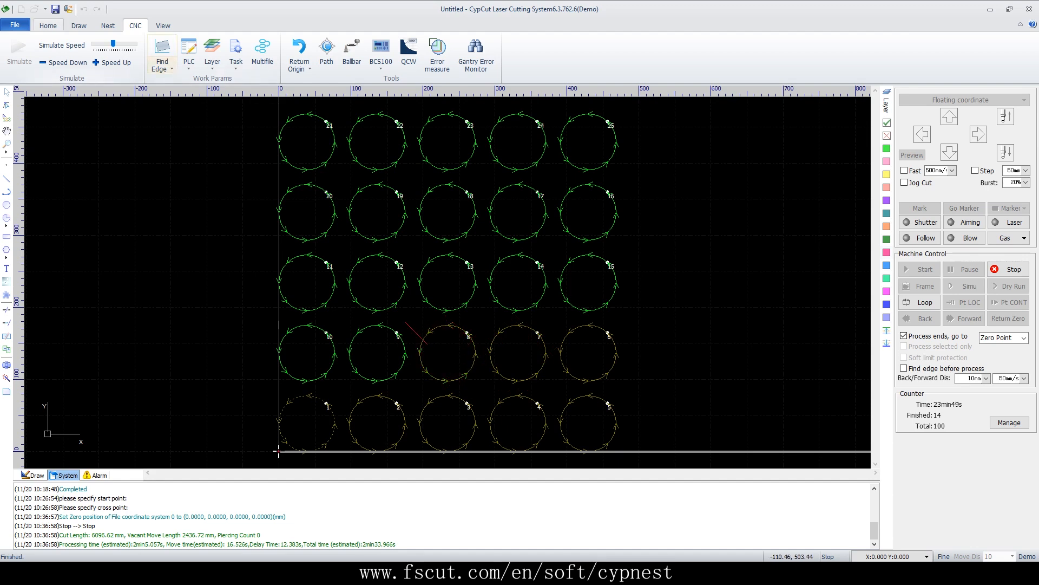
pyautogui.click(48, 25)
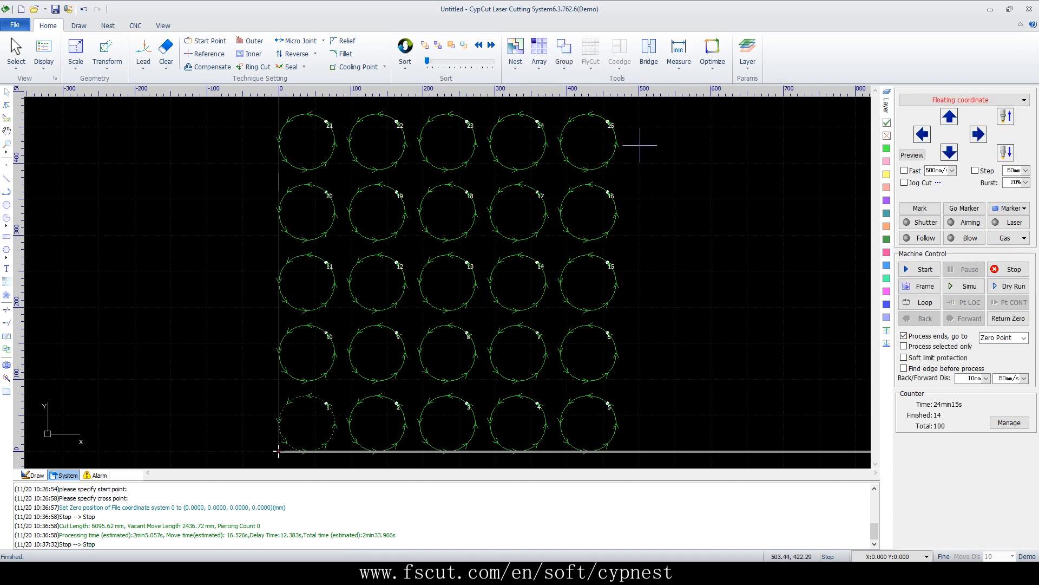
# Apply a circular fly cut to all 25 circles with the default settings
pyautogui.moveTo(631, 112); pyautogui.dragTo(242, 469)
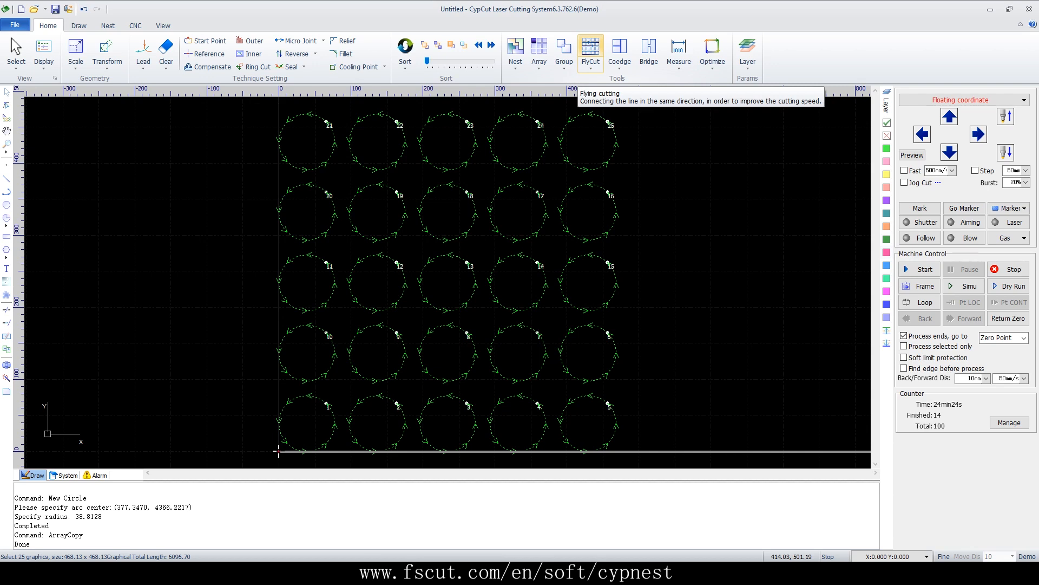
pyautogui.click(584, 60)
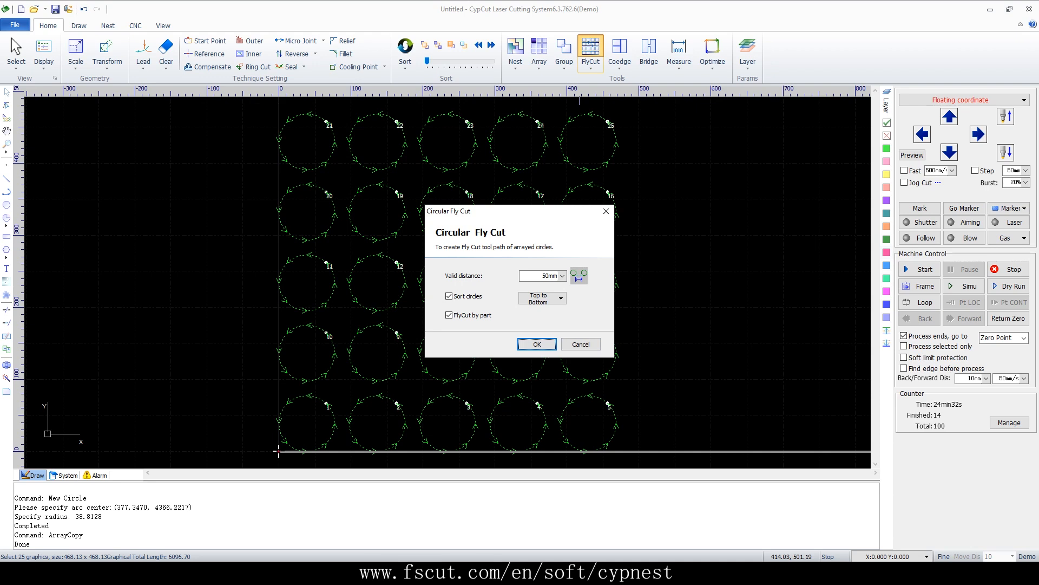
pyautogui.click(537, 344)
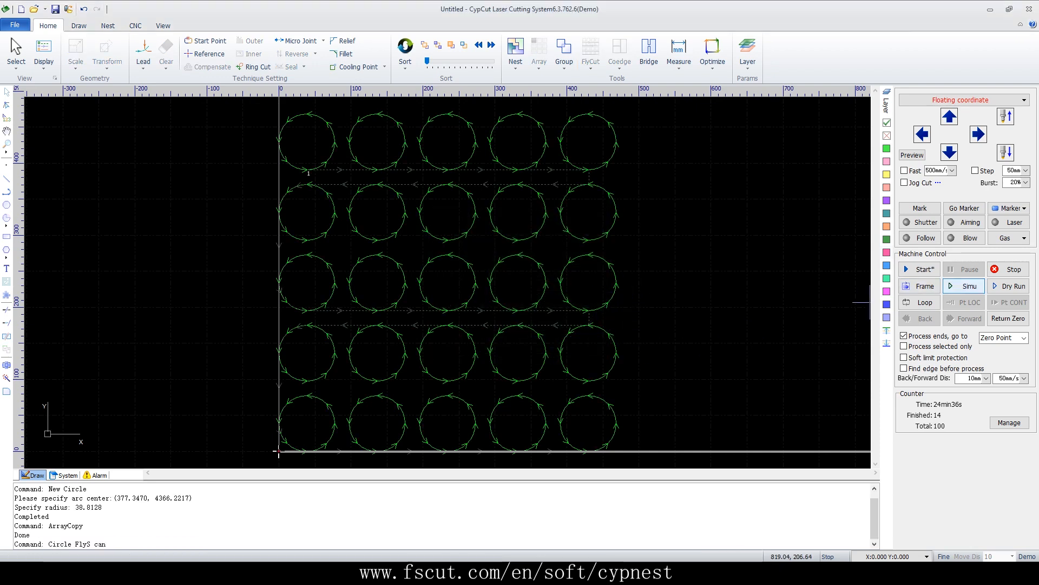
# Simulate the fly-cut path of the circles and stop the simulation
pyautogui.click(965, 285)
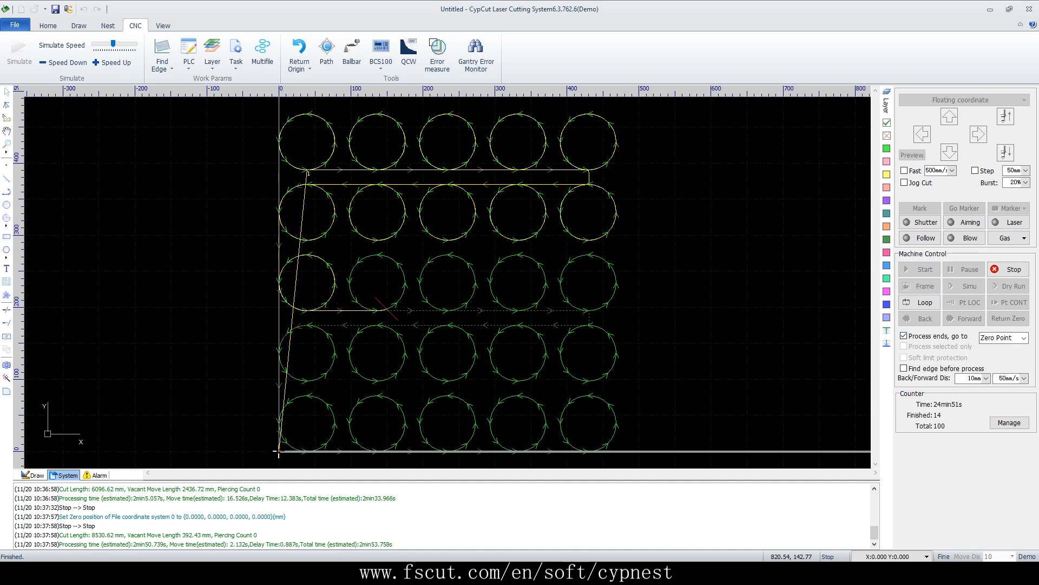
pyautogui.click(1008, 269)
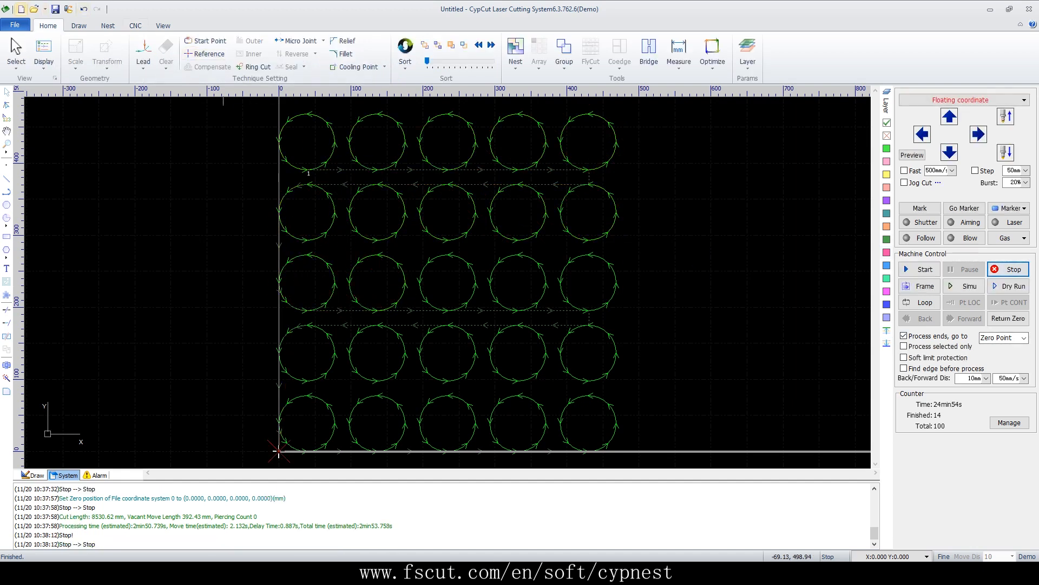
# Start a new drawing without saving and draw a rectangle about 102 by 85 mm
pyautogui.click(21, 9)
pyautogui.click(519, 301)
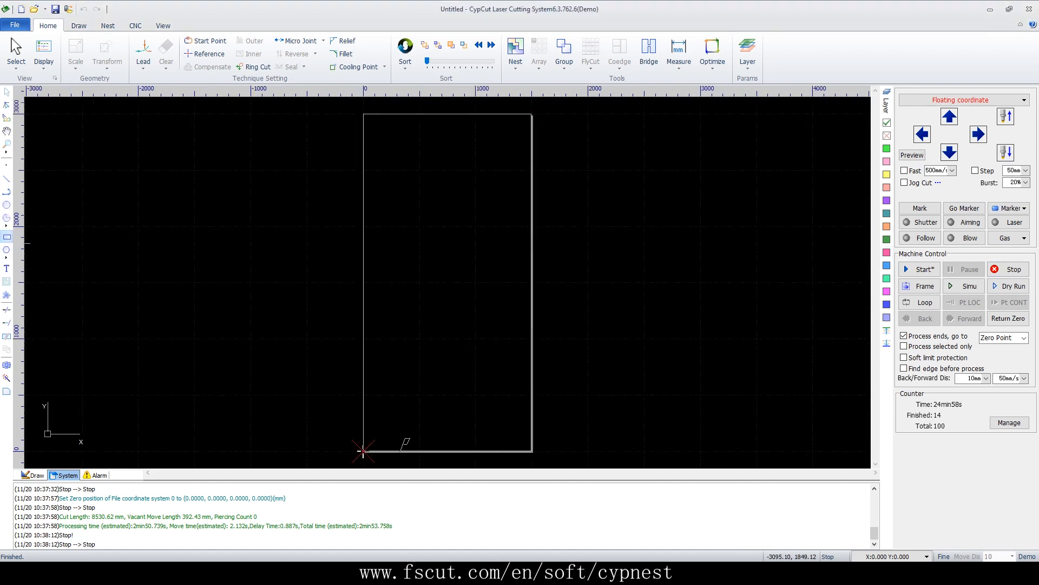
pyautogui.scroll(5, 414, 326)
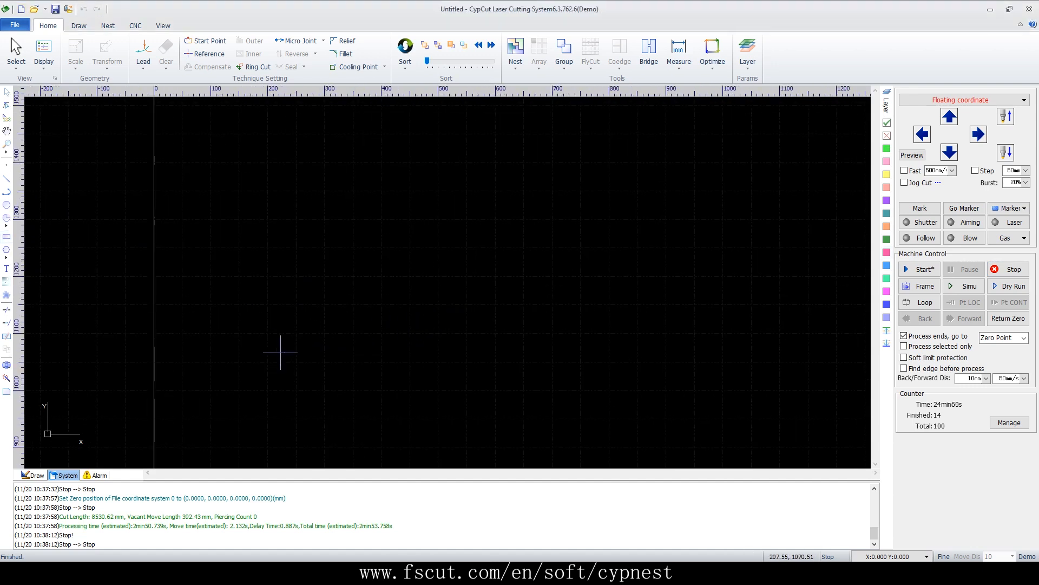
pyautogui.click(346, 351)
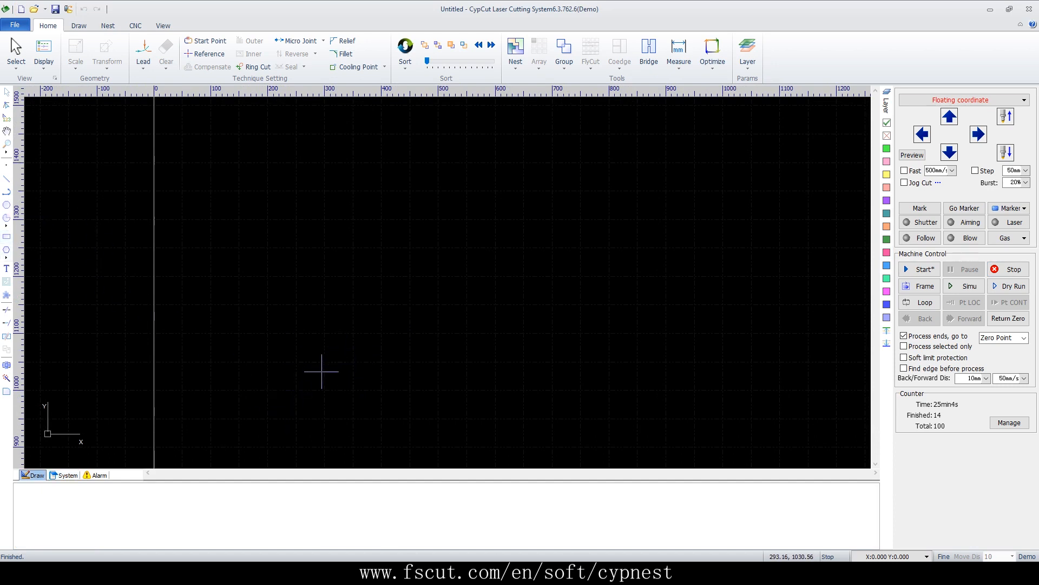
pyautogui.click(6, 236)
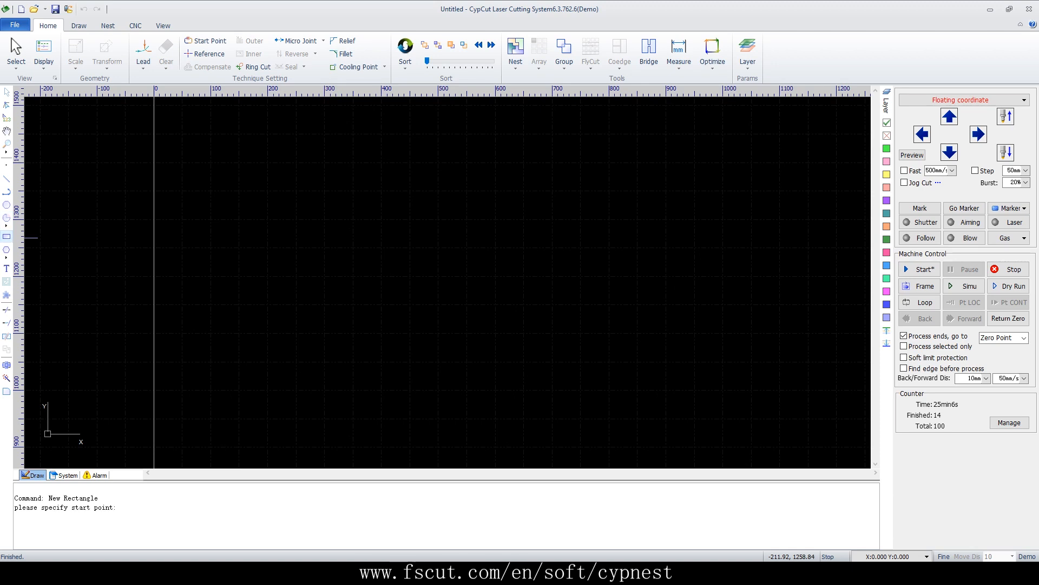
pyautogui.click(267, 408)
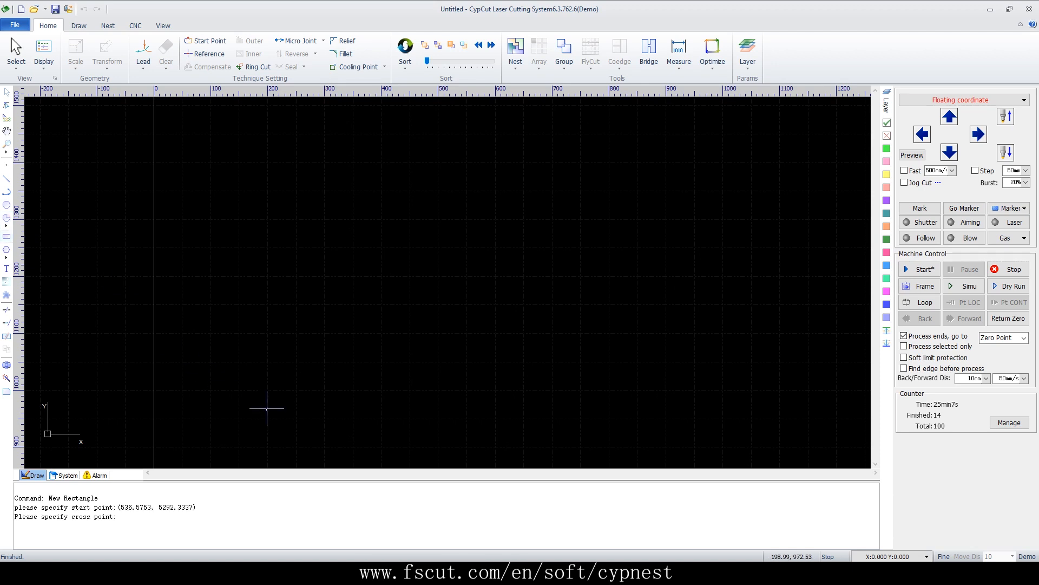
pyautogui.click(325, 362)
# Array the rectangle into 5 rows and 5 columns with the same intervals
pyautogui.click(539, 48)
pyautogui.click(547, 358)
# Apply a linear fly cut to all 25 rectangles starting from the top-left
pyautogui.moveTo(622, 104); pyautogui.dragTo(239, 459)
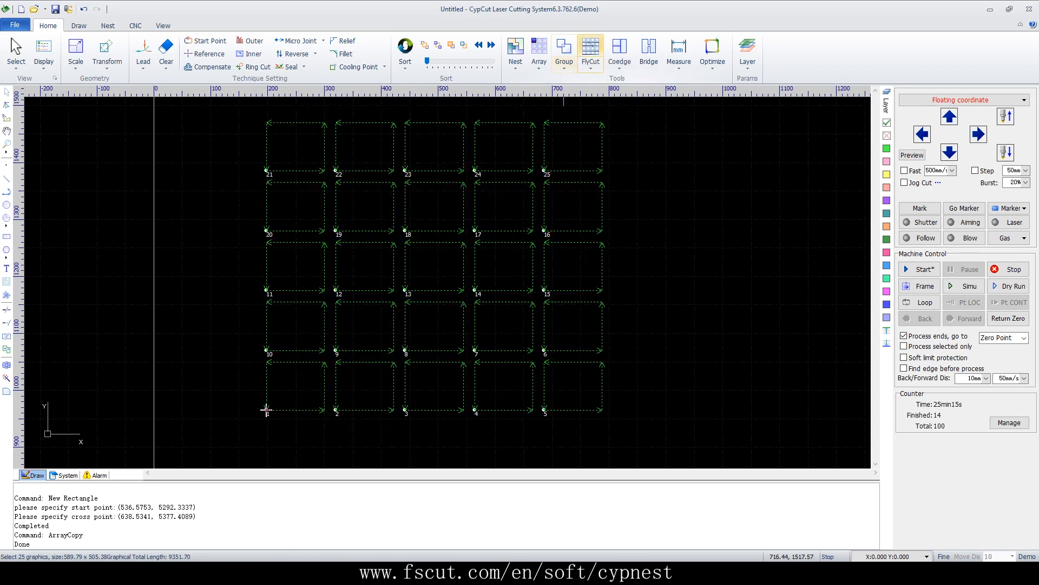
pyautogui.click(591, 51)
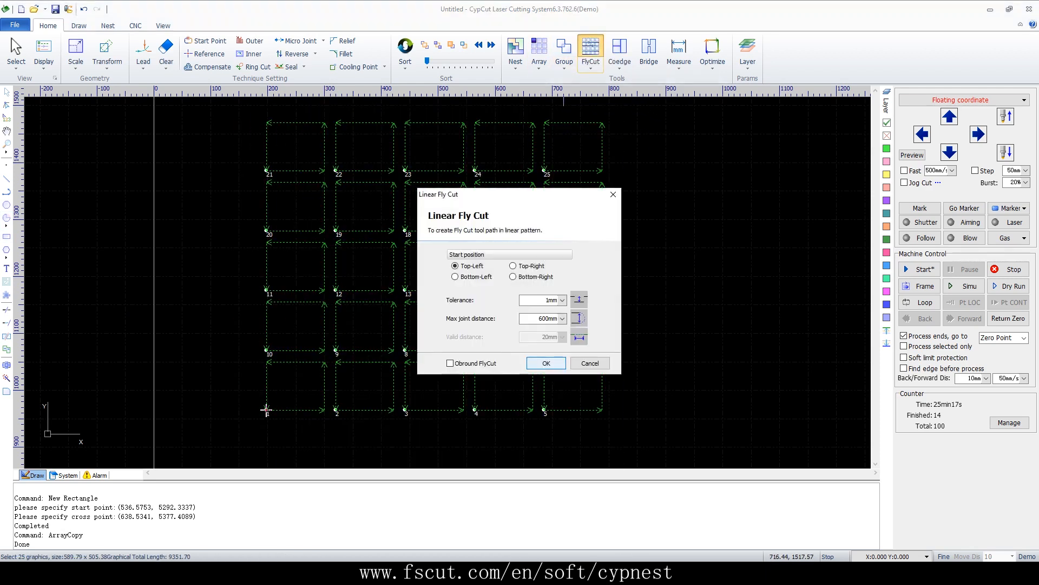
pyautogui.click(548, 362)
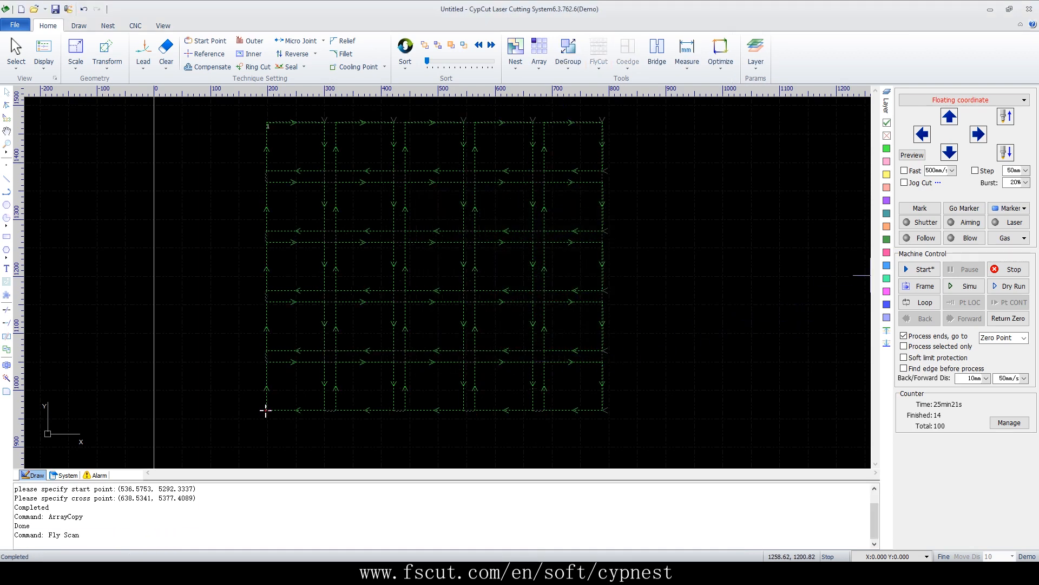
# Run the fly-cut path simulation of the rectangles and stop it
pyautogui.click(1009, 286)
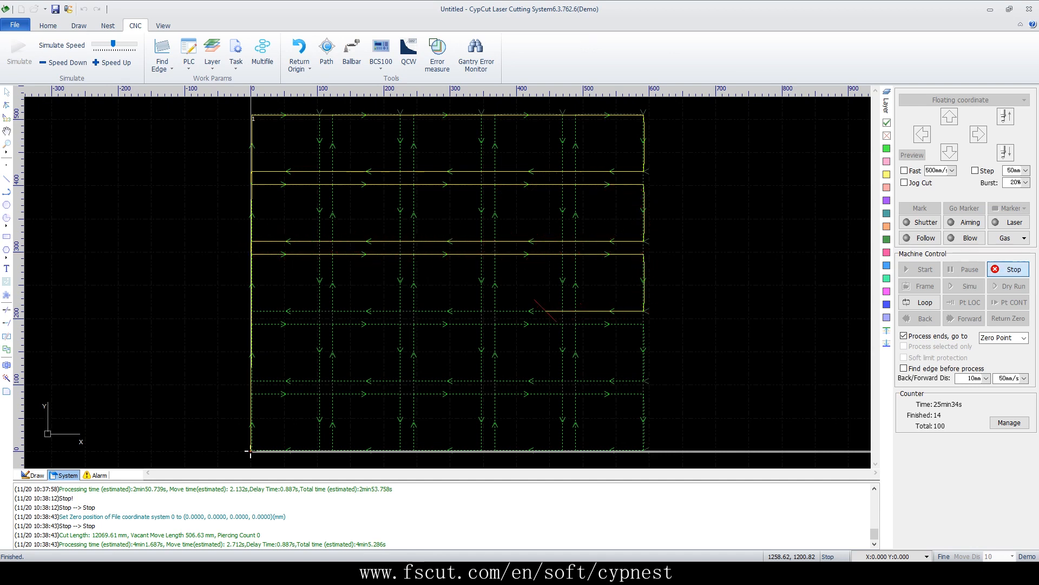
pyautogui.click(1009, 270)
# Ungroup the fly-cut rectangles back into separate parts
pyautogui.click(567, 53)
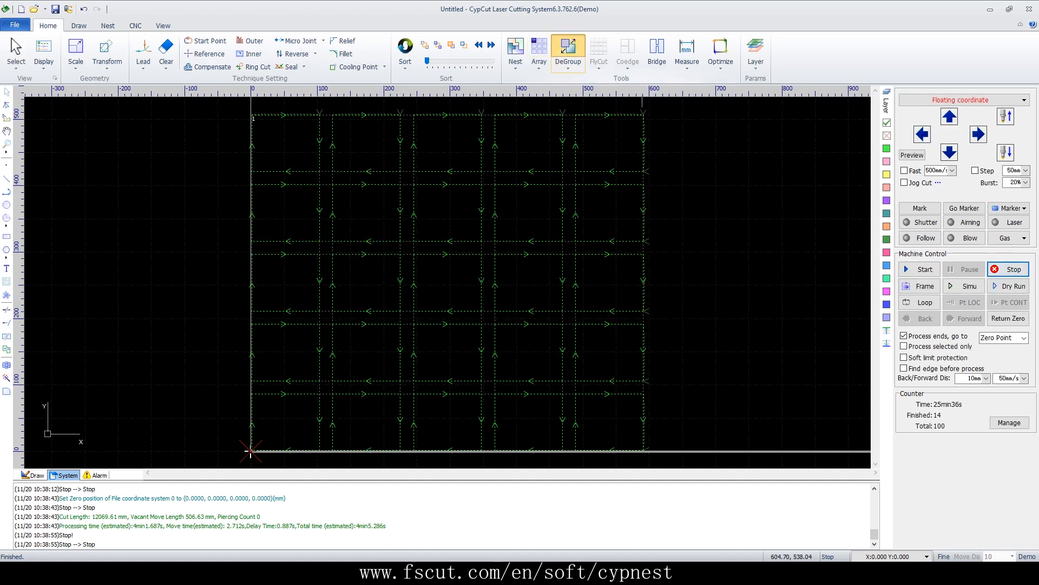
pyautogui.click(590, 53)
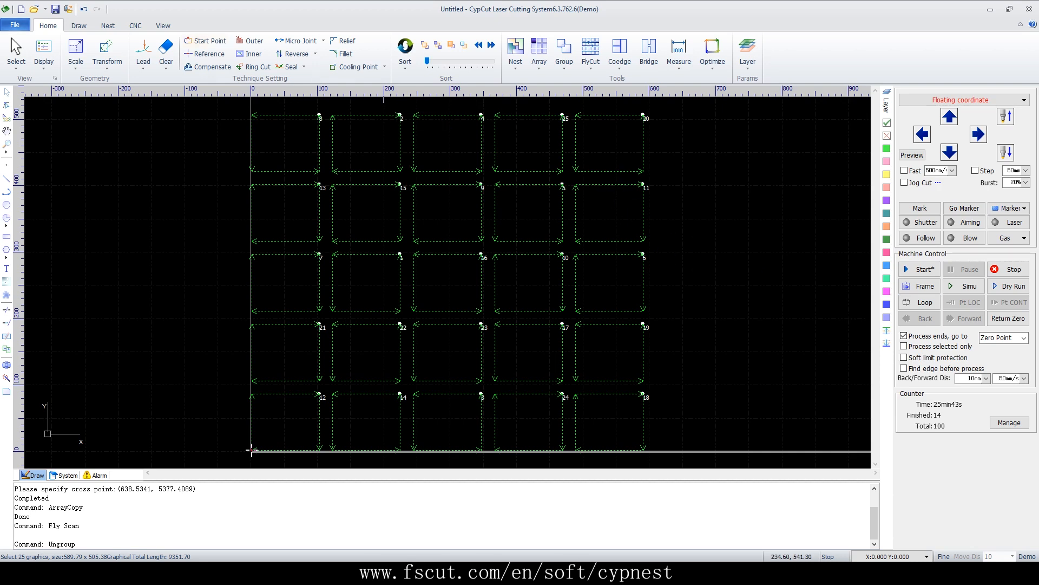
# Start a new drawing without saving and draw a rectangle about 70 by 60 mm
pyautogui.click(20, 8)
pyautogui.click(519, 301)
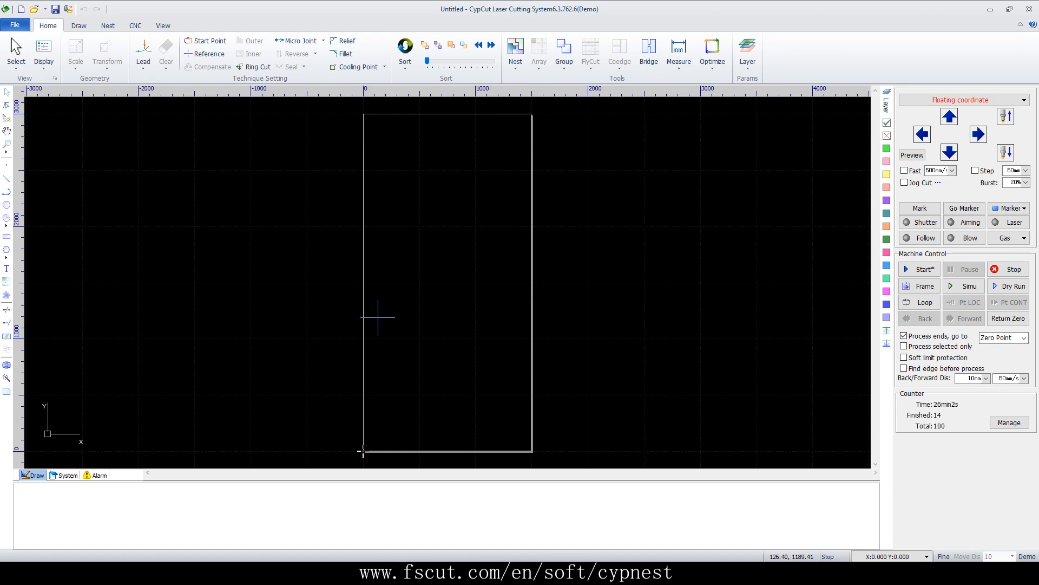
pyautogui.scroll(3, 443, 293)
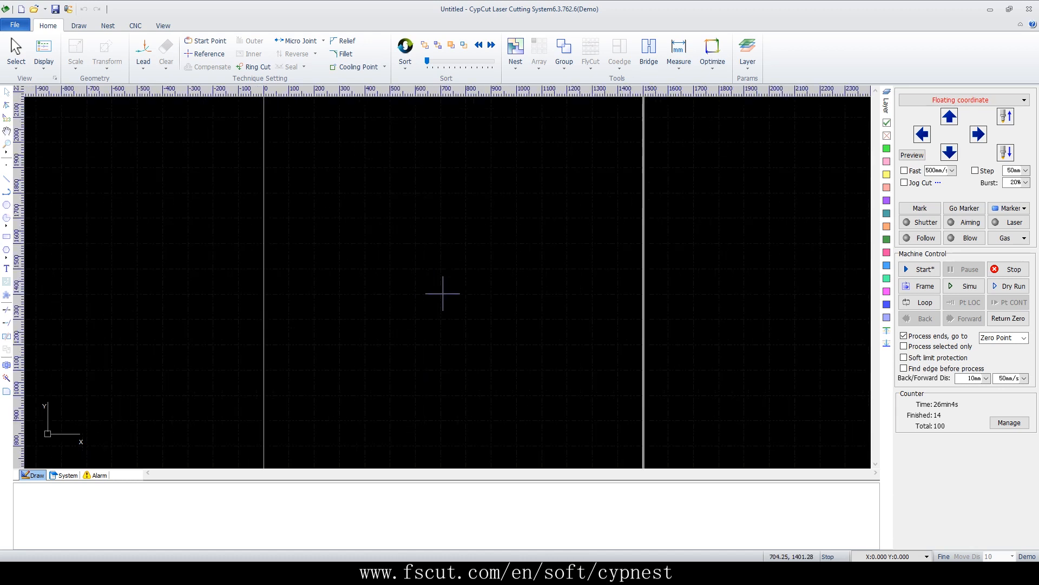
pyautogui.scroll(3, 494, 325)
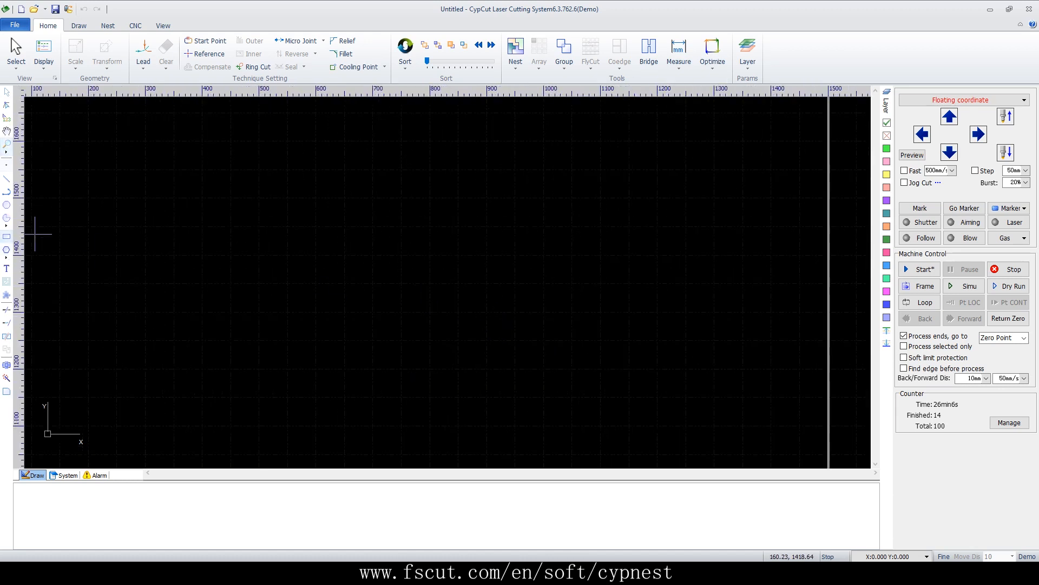
pyautogui.click(6, 236)
pyautogui.click(247, 394)
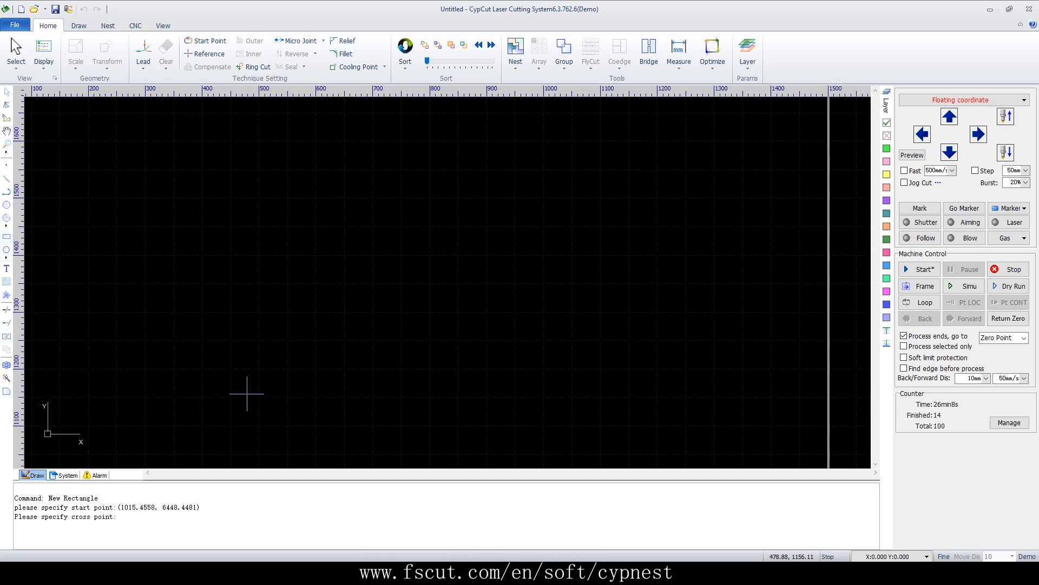
pyautogui.click(287, 359)
# Array the rectangle into 5 rows and 5 columns with 0 mm row and column intervals
pyautogui.click(539, 49)
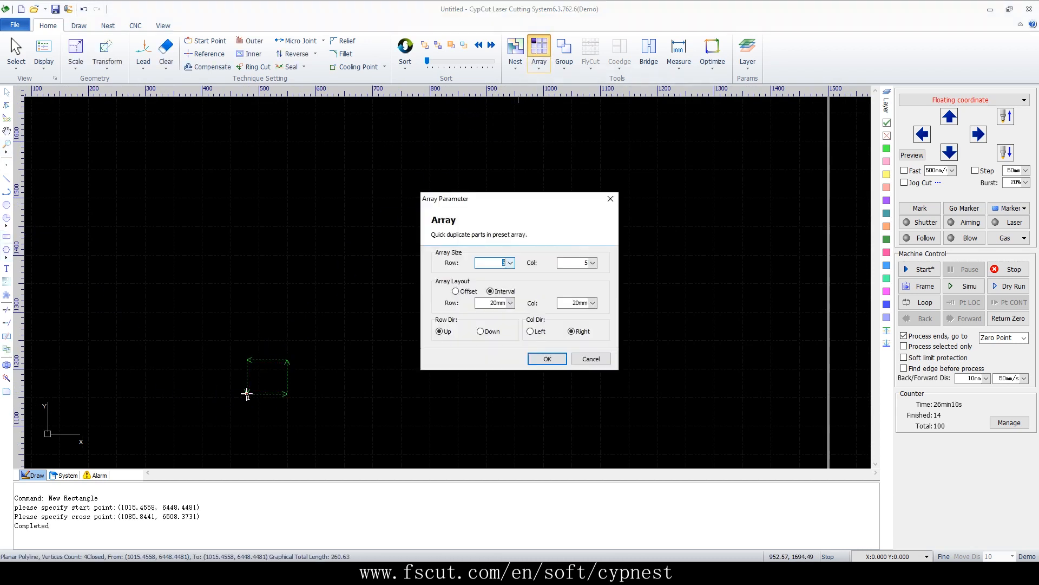
pyautogui.click(511, 303)
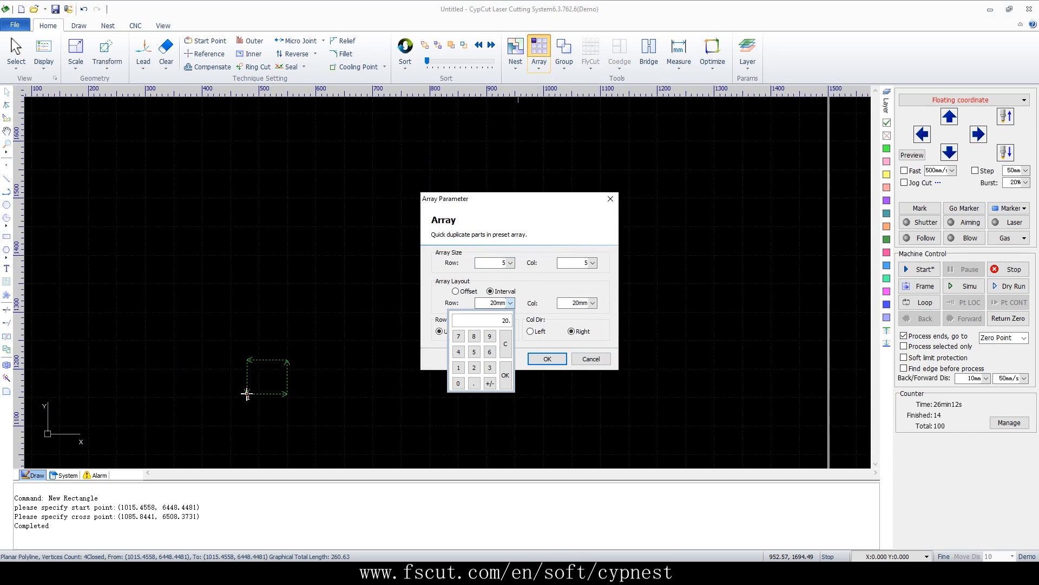
pyautogui.click(505, 375)
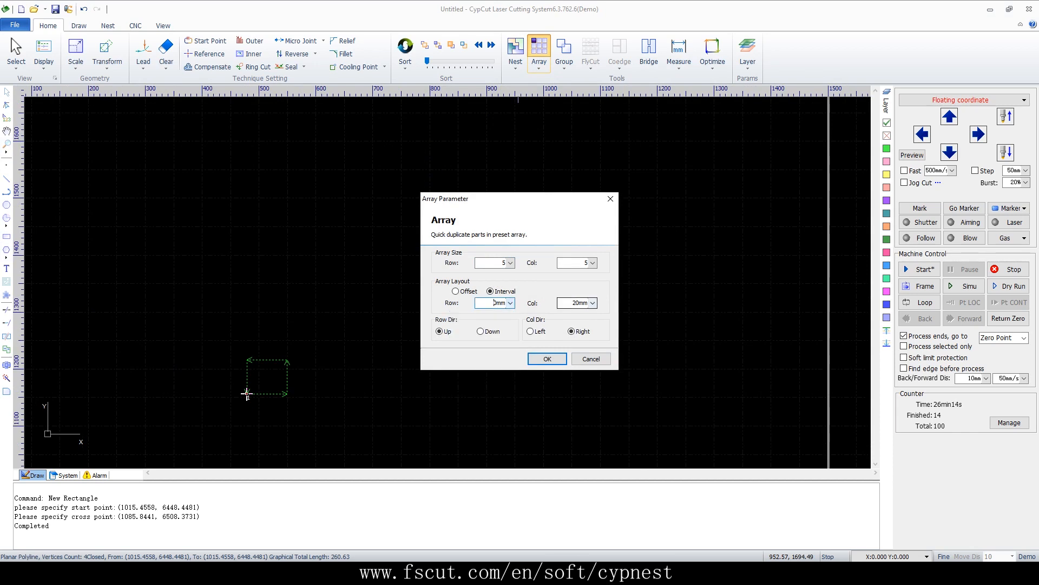
pyautogui.click(593, 303)
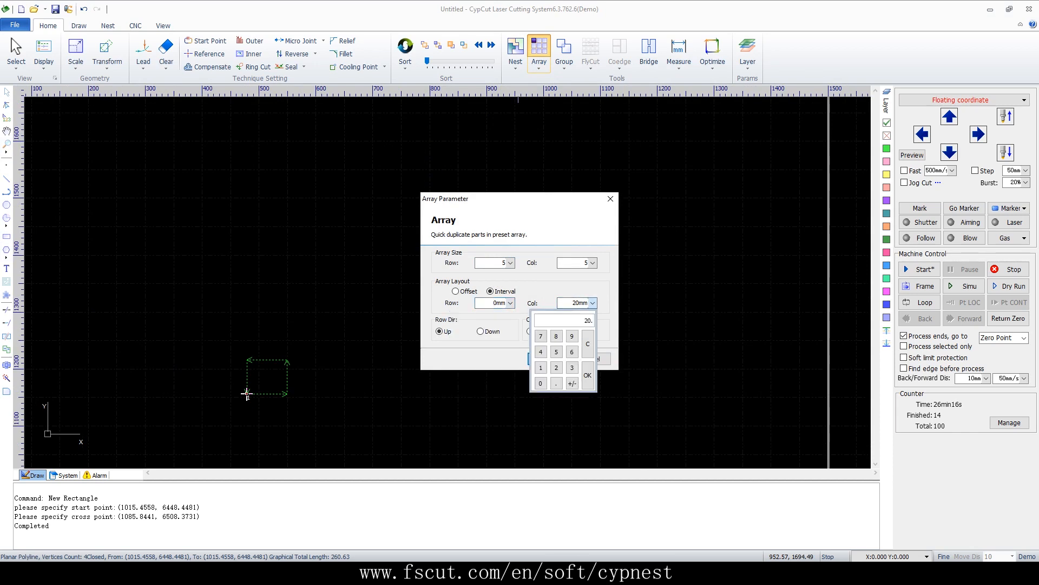
pyautogui.click(540, 382)
pyautogui.click(587, 375)
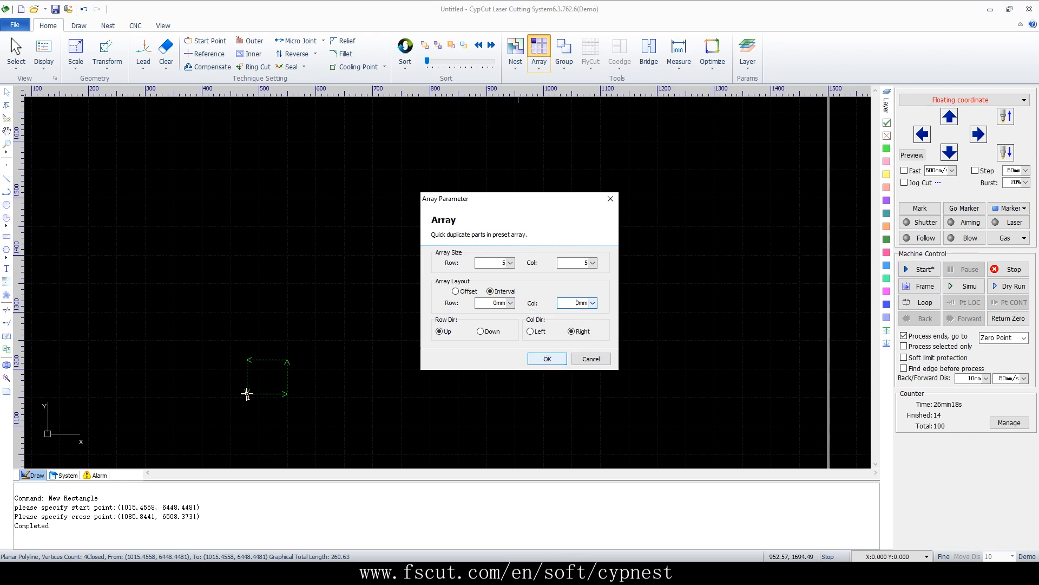
pyautogui.click(537, 358)
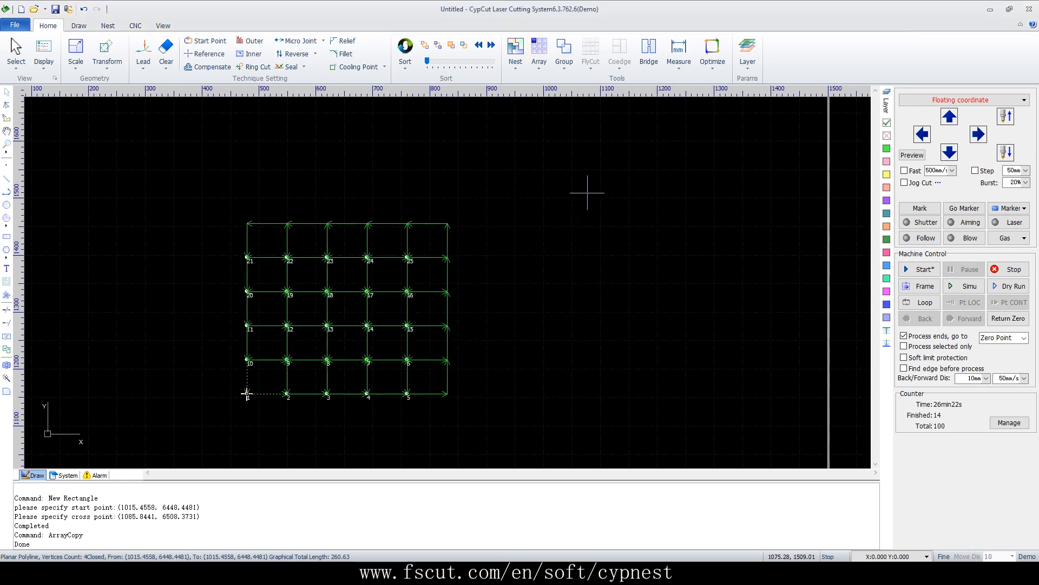
# Apply rectangle common-edge cutting to all 25 rectangles with S pattern, top-left start and 2 mm overcut, then simulate the path
pyautogui.moveTo(456, 219); pyautogui.dragTo(212, 468)
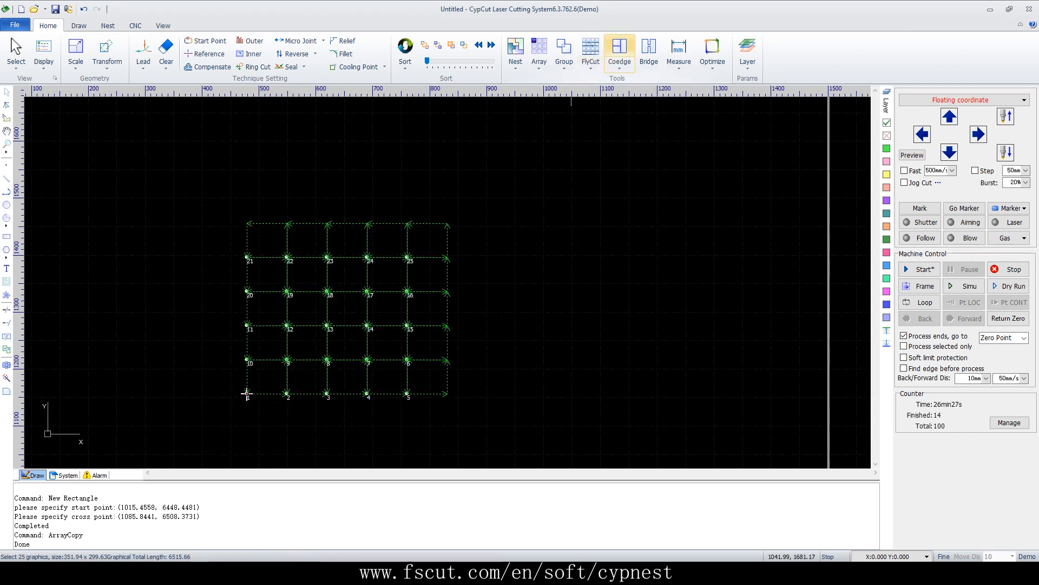
pyautogui.click(620, 54)
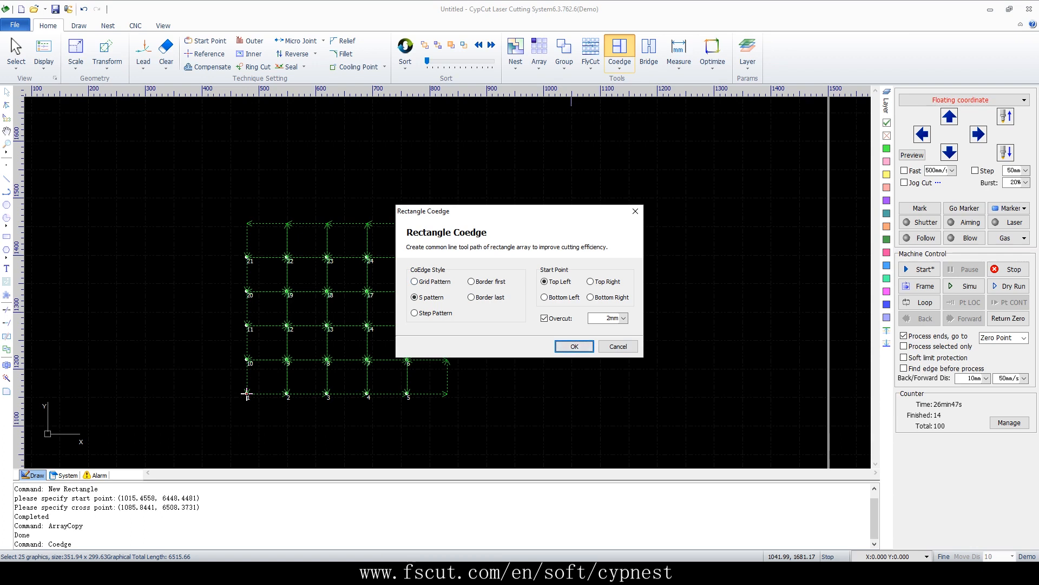
pyautogui.click(574, 347)
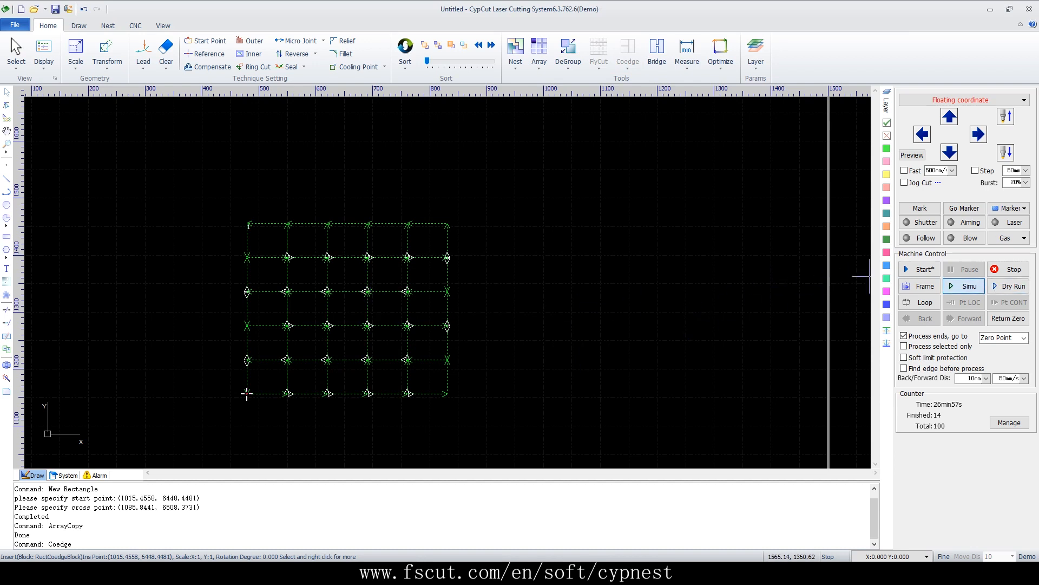
pyautogui.click(965, 286)
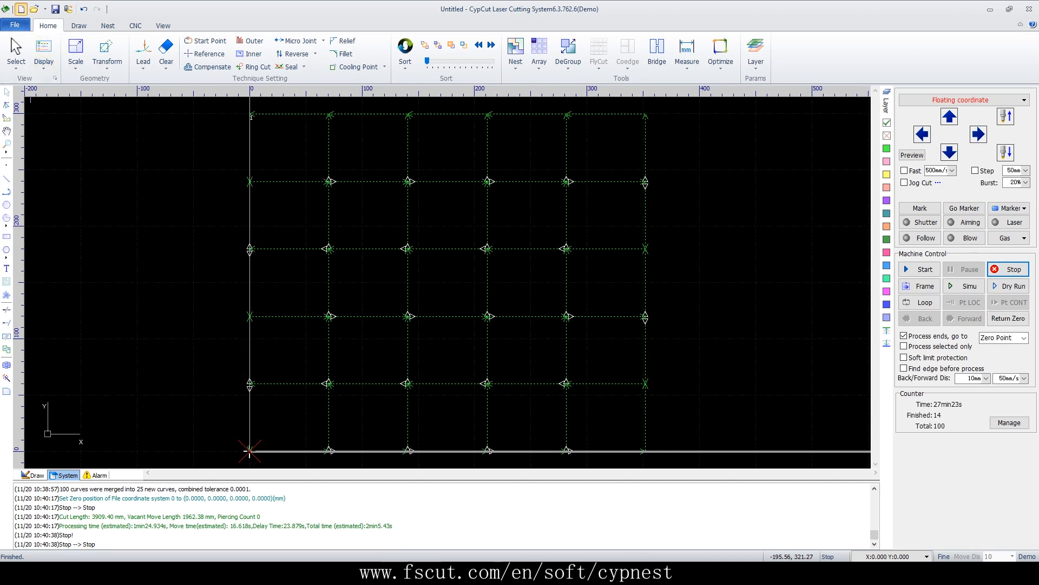
# Start a new drawing without saving and draw a rectangle about 63 by 85 mm
pyautogui.click(20, 9)
pyautogui.click(519, 301)
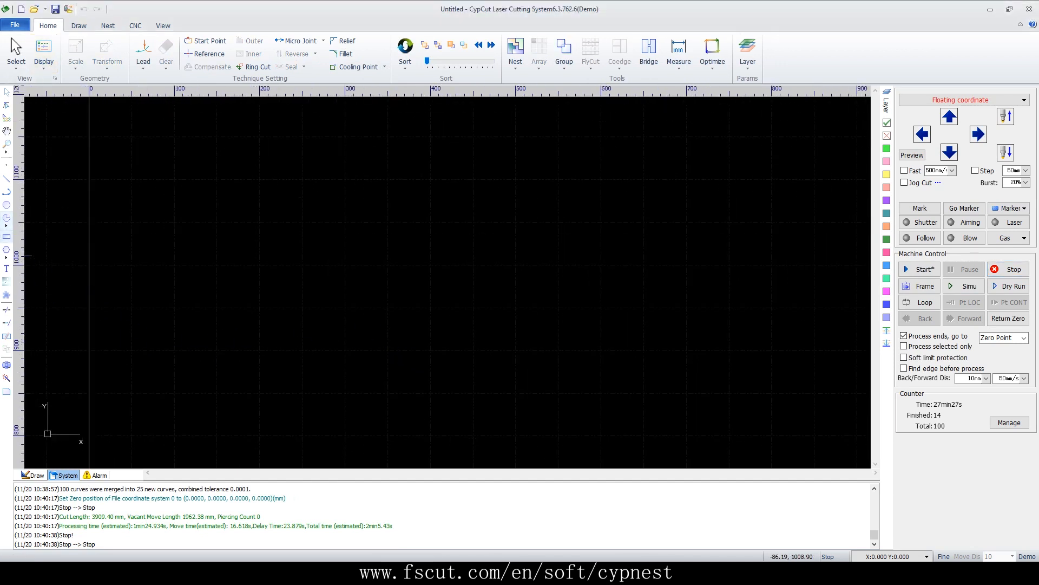
pyautogui.click(32, 475)
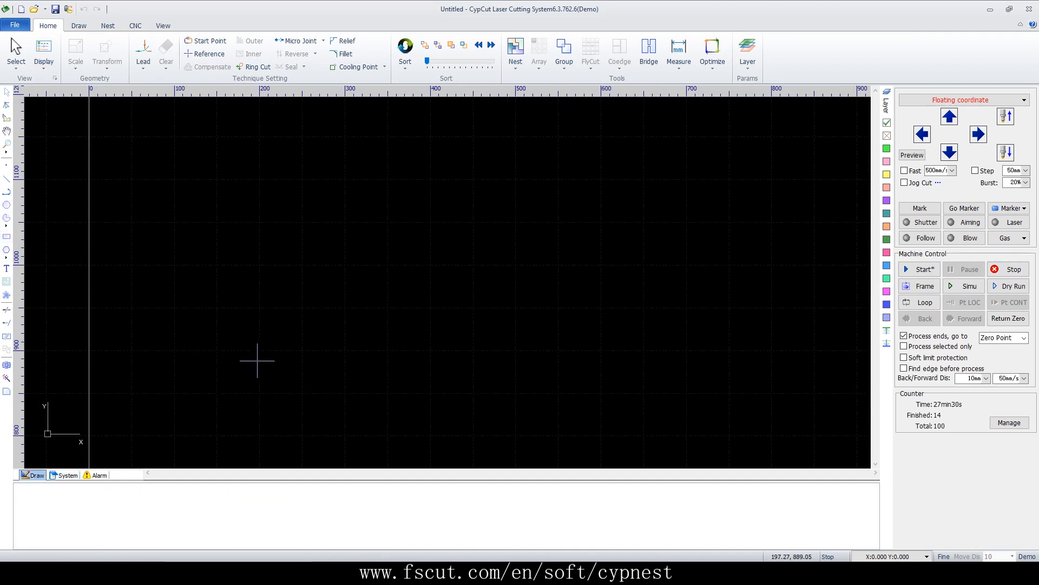
pyautogui.click(7, 236)
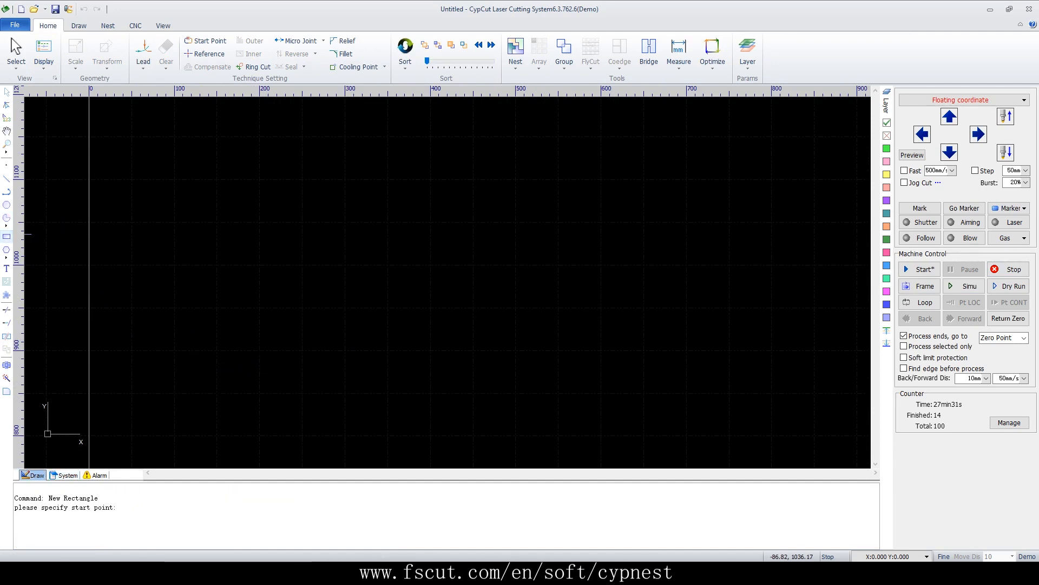
pyautogui.click(271, 392)
pyautogui.click(326, 319)
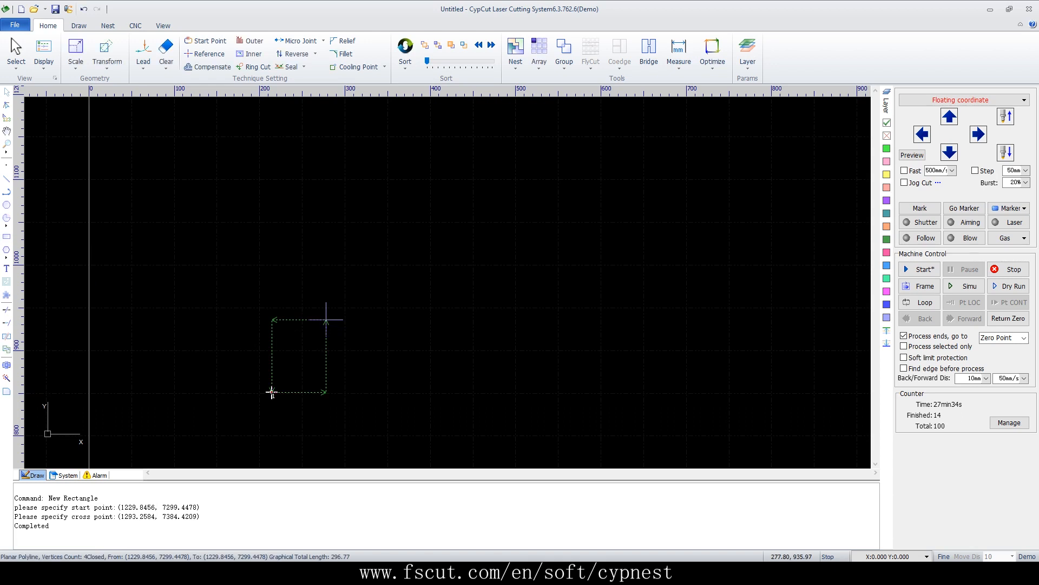